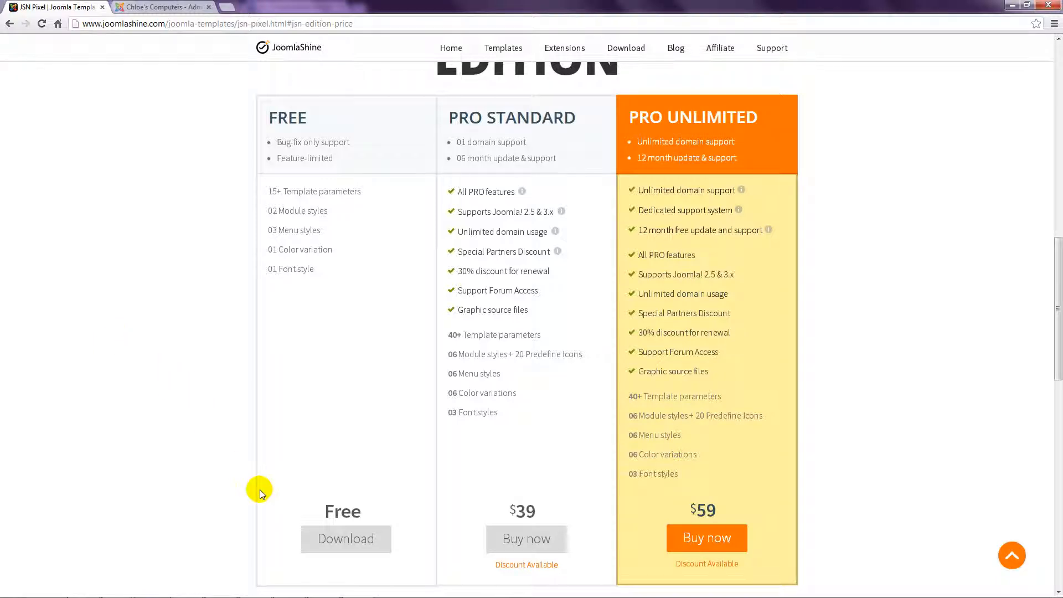
# Step: Download the JSN Pixel FREE 2.1.0 installation zip and the jsn_pixel_docs.zip documentation package
pyautogui.click(352, 545)
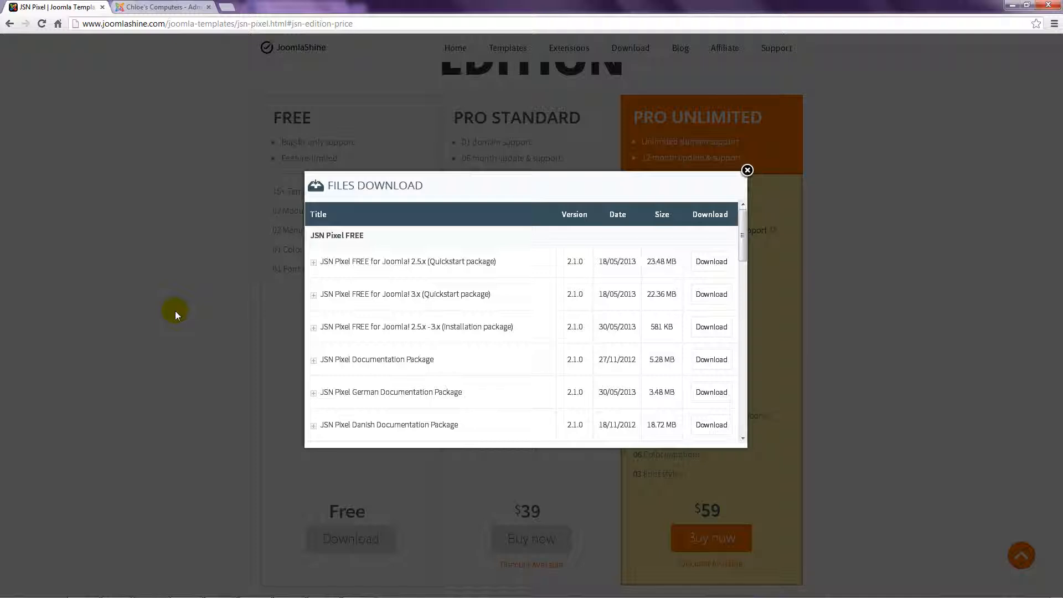
pyautogui.click(710, 330)
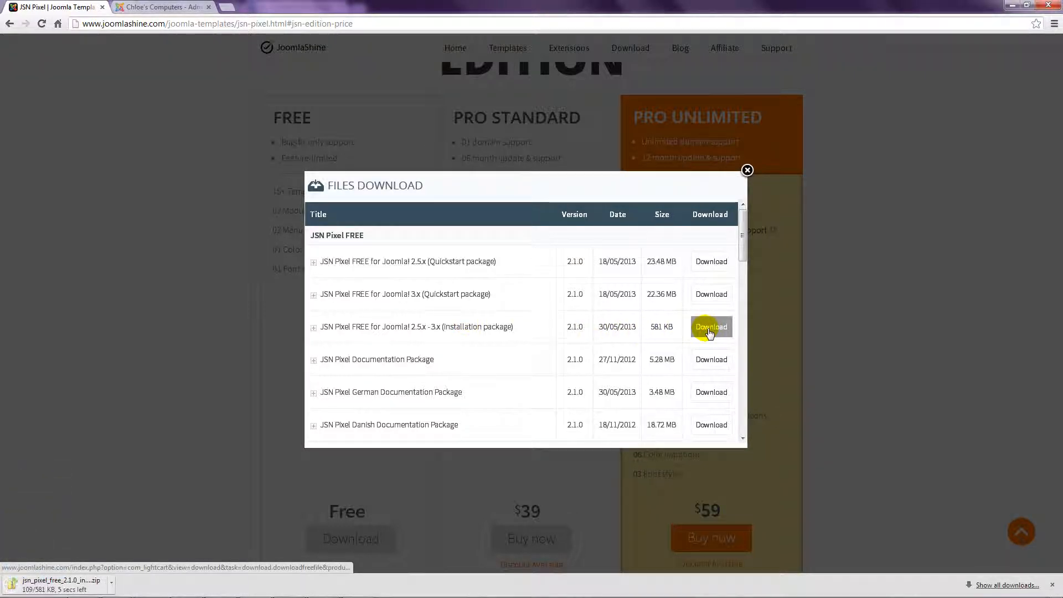
pyautogui.click(708, 361)
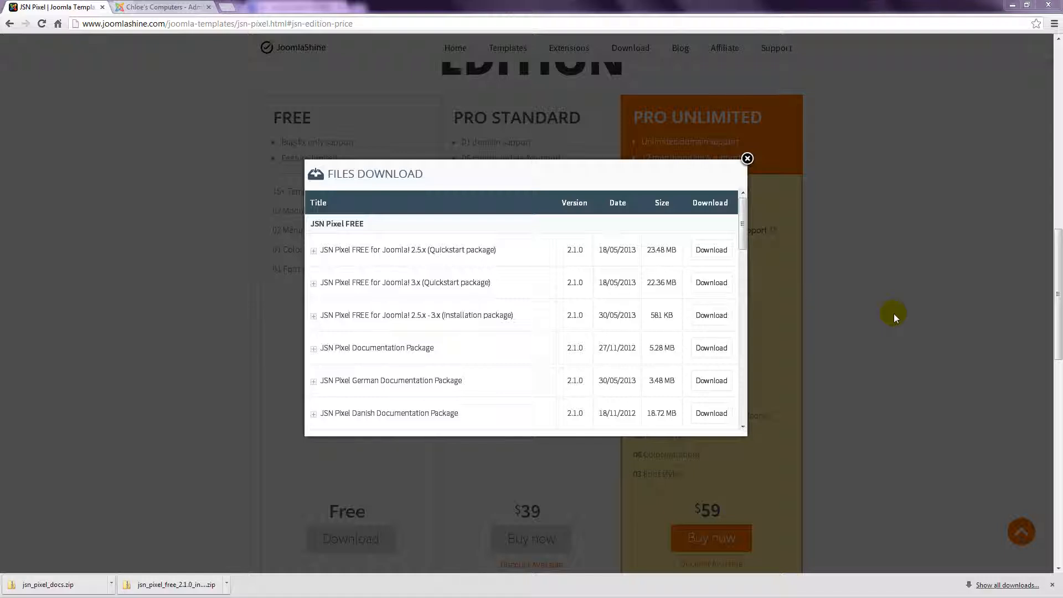
# Step: Inspect the downloaded JSN Pixel installation zip in Explorer, then close it and the Files Download list
pyautogui.click(196, 584)
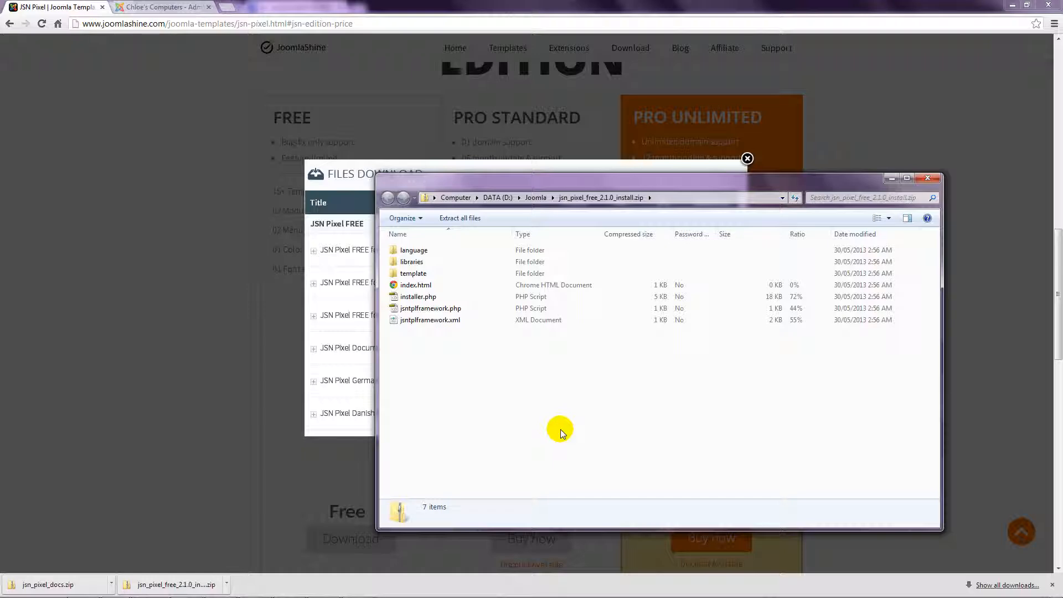
pyautogui.click(927, 178)
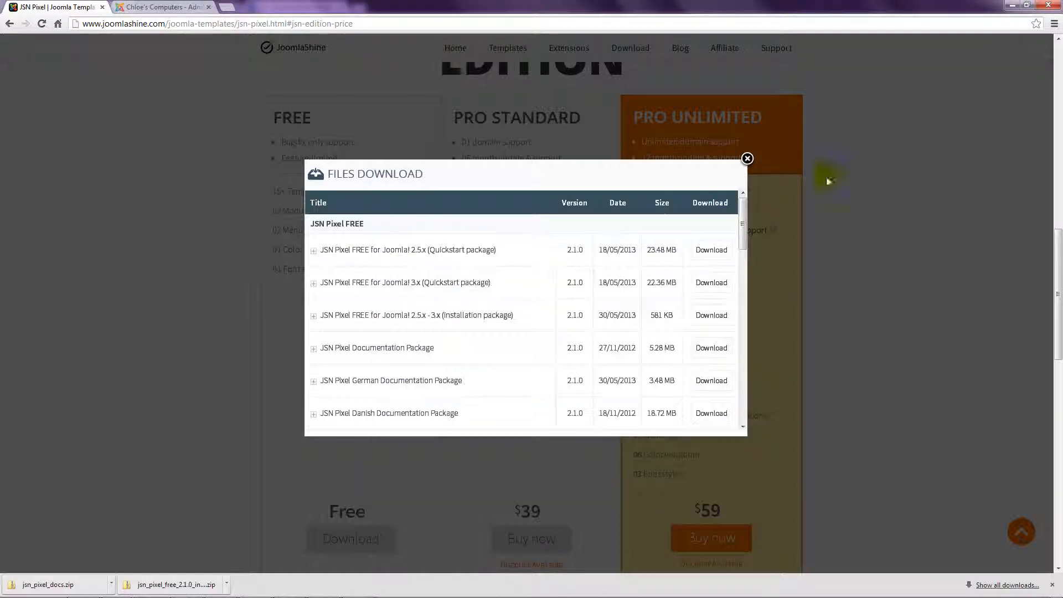
pyautogui.click(747, 159)
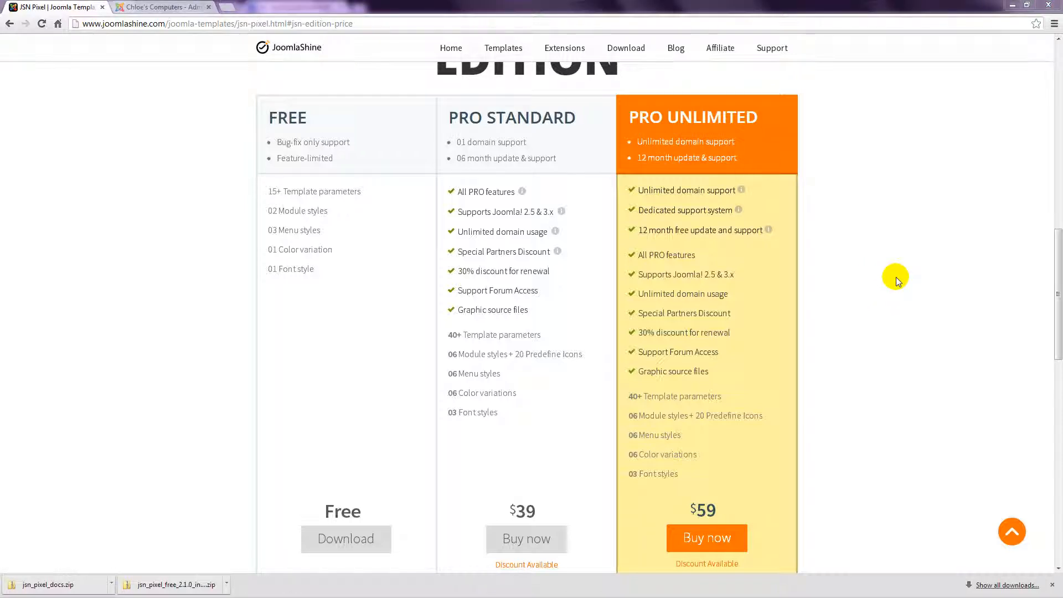
# Step: Log in to the Joomla administrator with the admin account and go to Extensions > Extension Manager
pyautogui.click(165, 7)
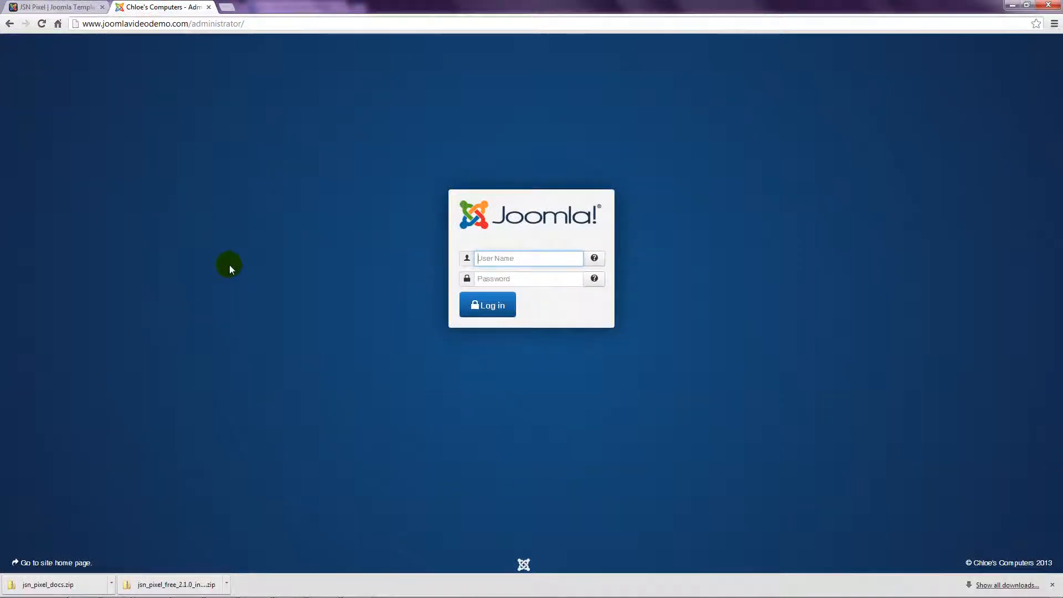
pyautogui.click(515, 257)
pyautogui.write('JoomlaGuy')
pyautogui.press('Tab')
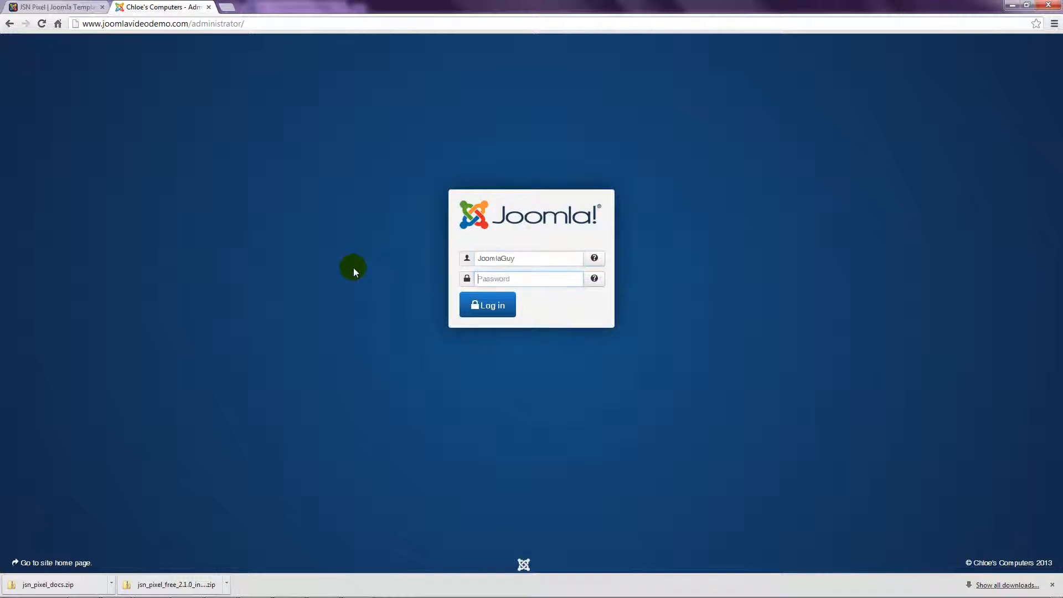
pyautogui.write('••••••••')
pyautogui.click(486, 306)
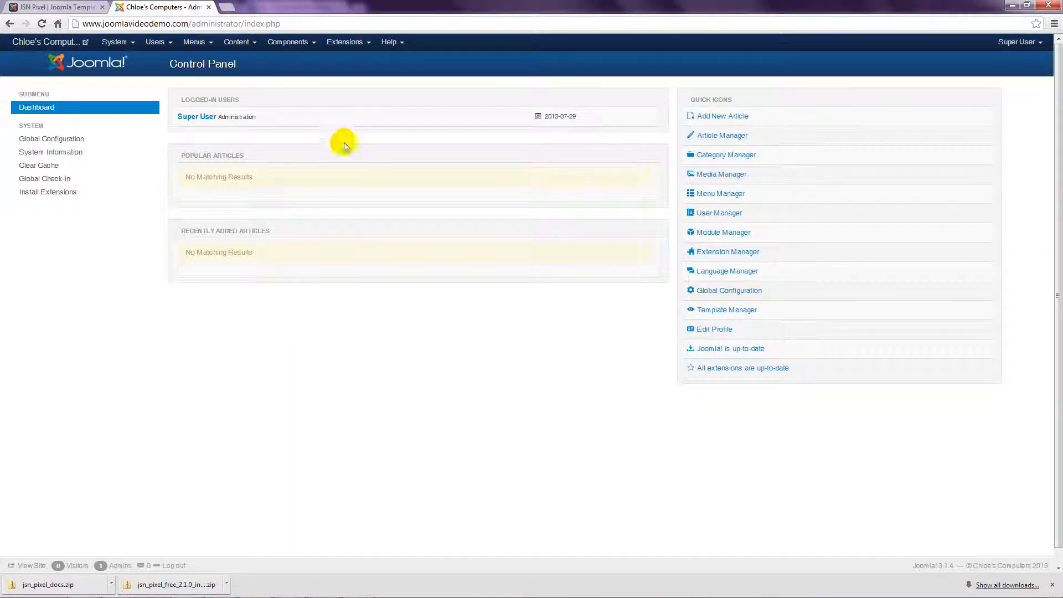
pyautogui.click(346, 42)
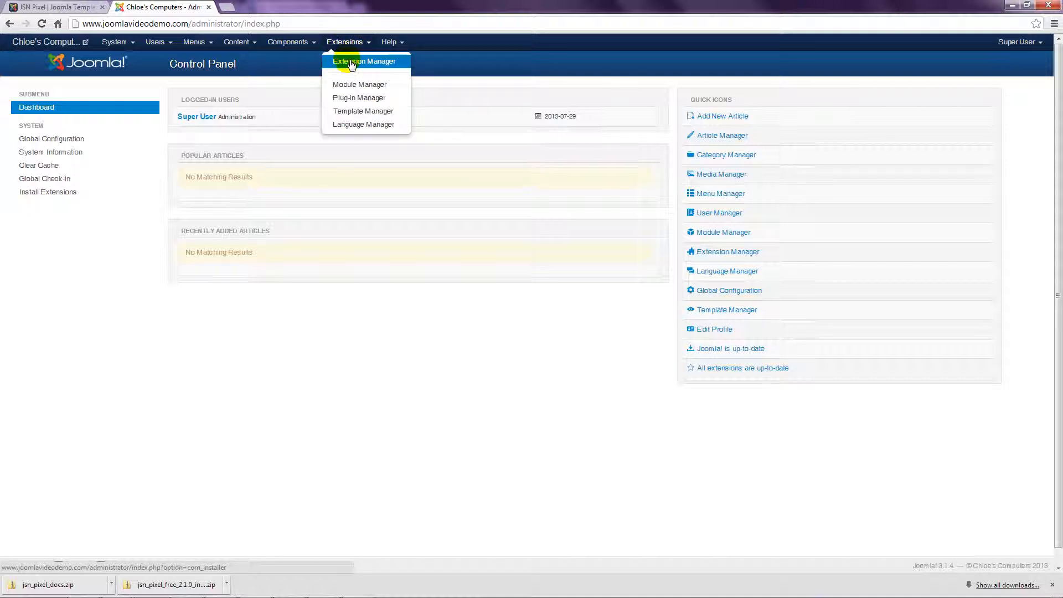
pyautogui.click(350, 61)
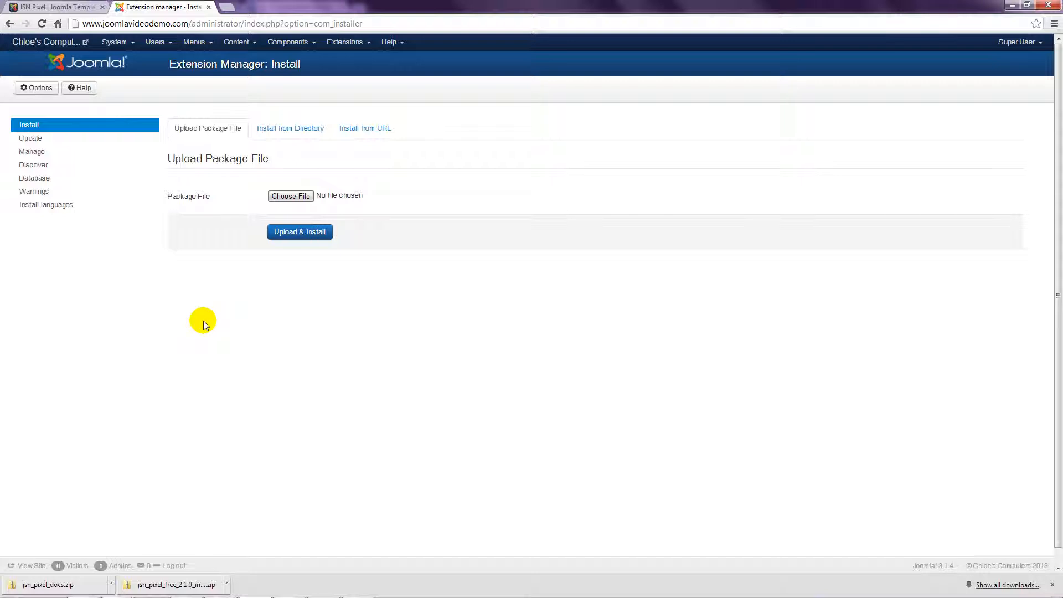
# Step: Upload and install jsn_pixel_free_2.1.0_install.zip through the Extension Manager
pyautogui.click(294, 197)
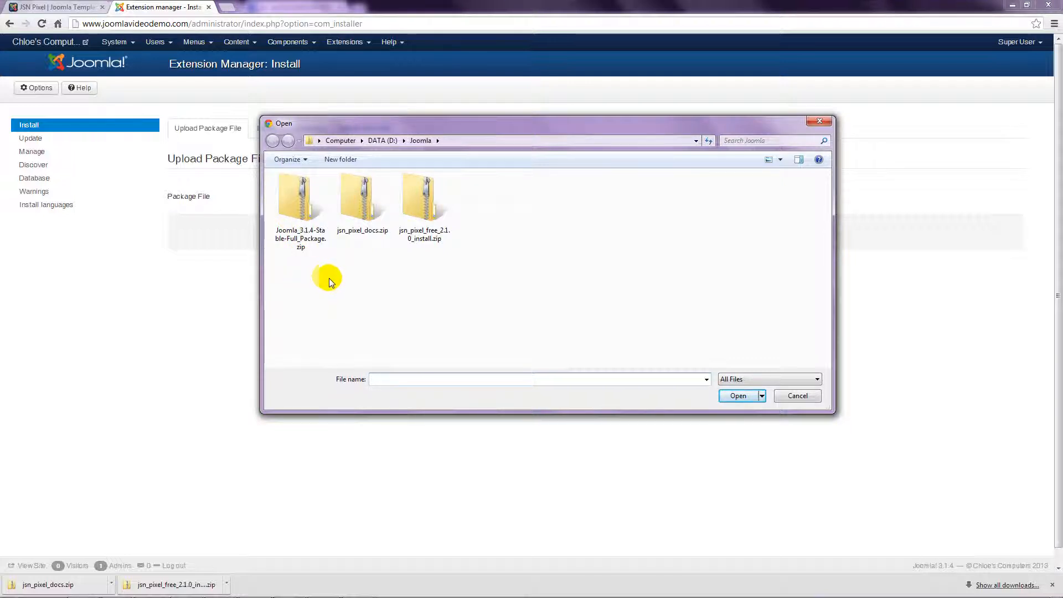
pyautogui.click(432, 200)
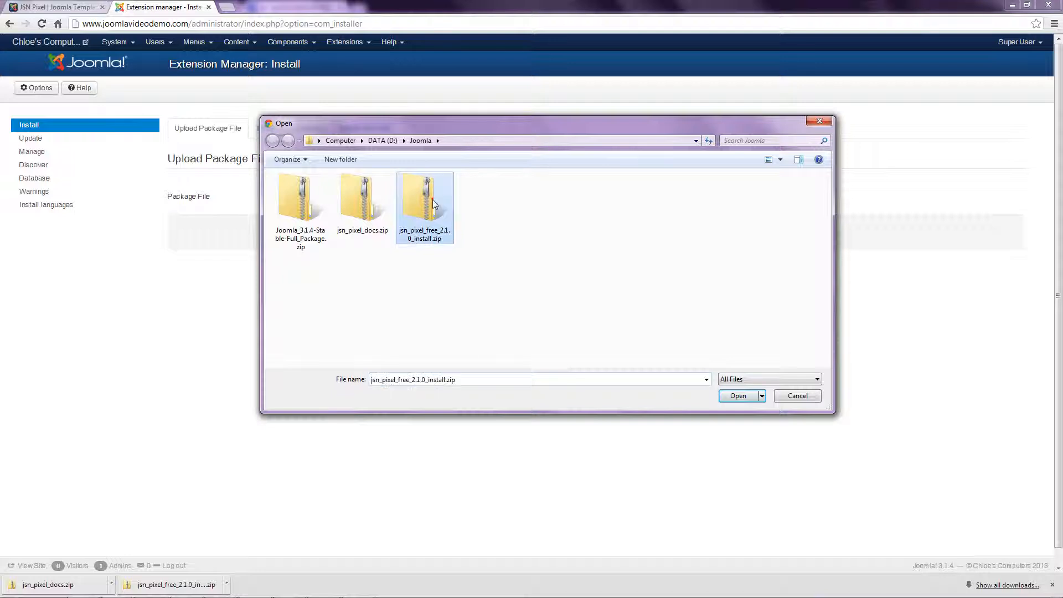
pyautogui.click(732, 396)
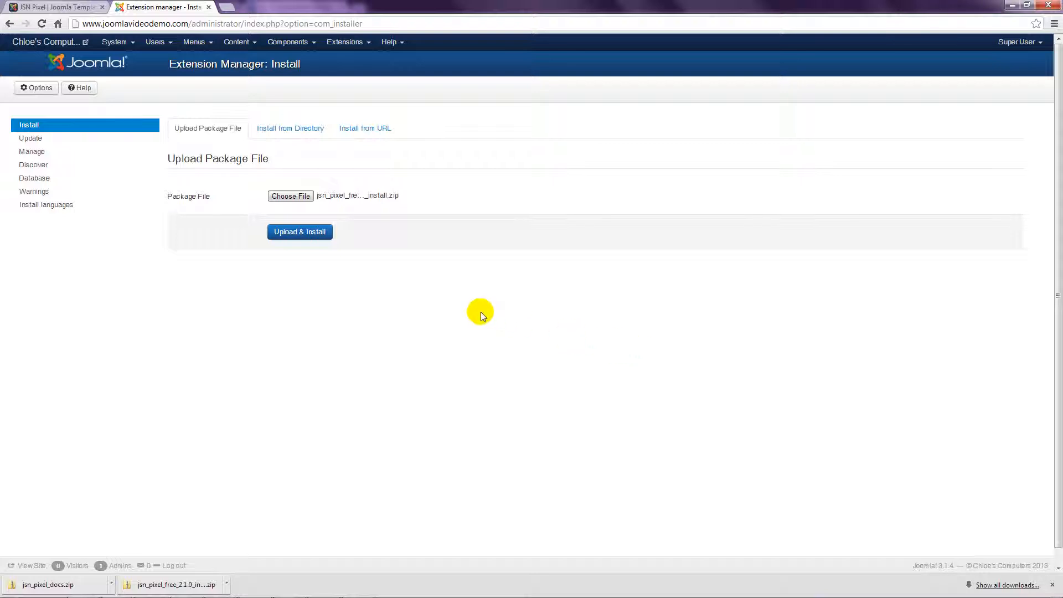
pyautogui.click(307, 234)
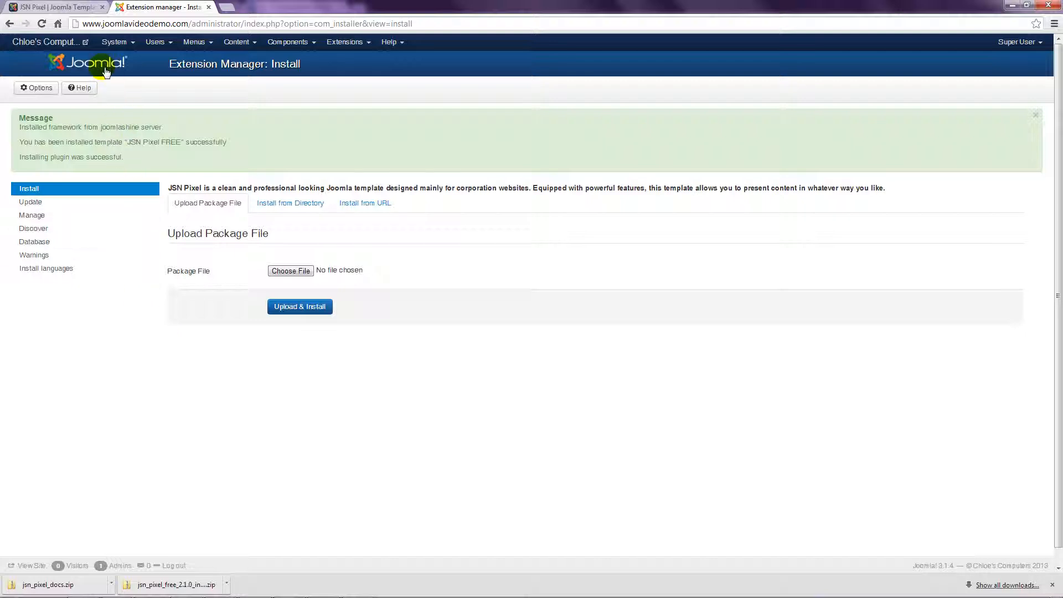
# Step: Preview the front end with the JSN Pixel look in a new tab, then return to the Extension Manager
pyautogui.click(80, 41)
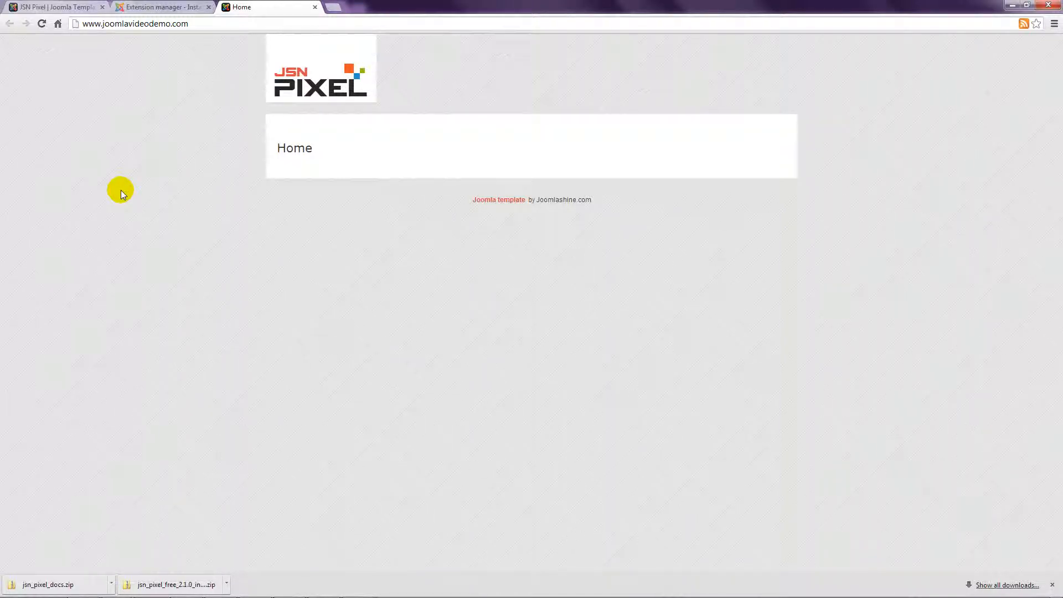
pyautogui.click(167, 8)
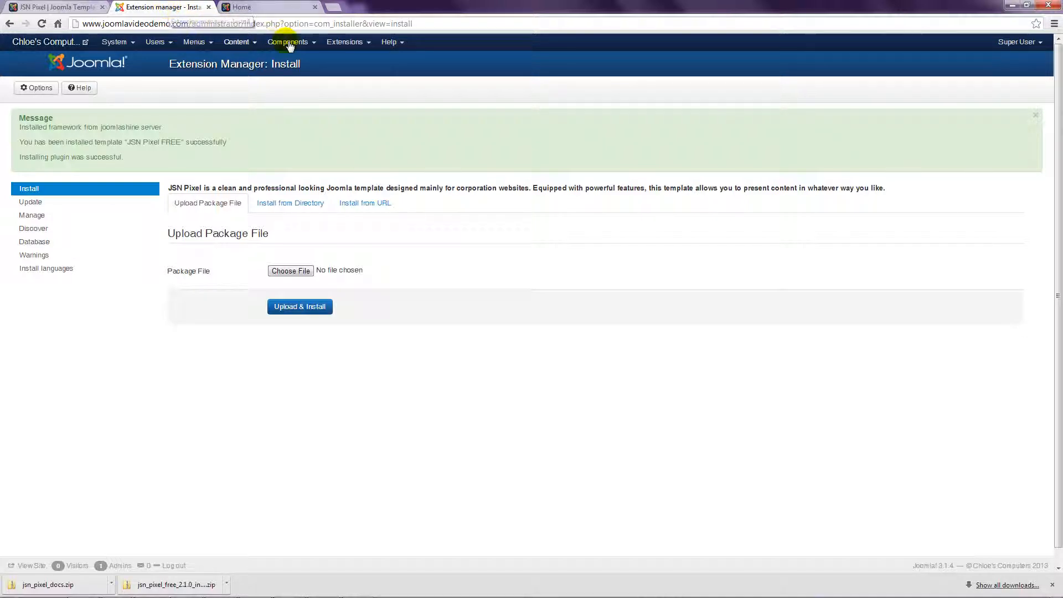
pyautogui.click(334, 43)
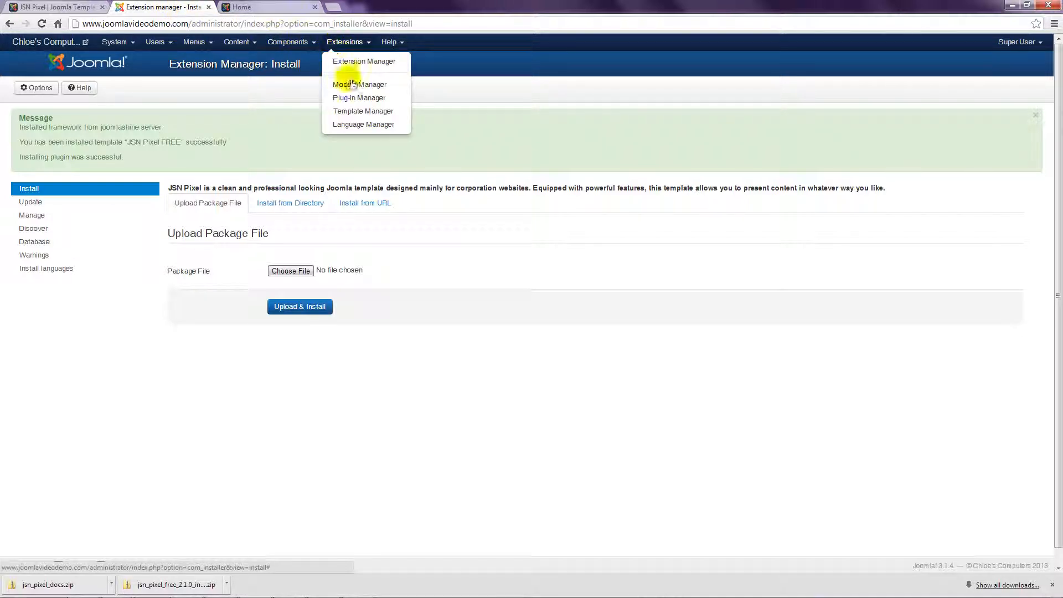
# Step: Set protostar as the default site template in Template Manager and view the front end in a new tab
pyautogui.click(348, 112)
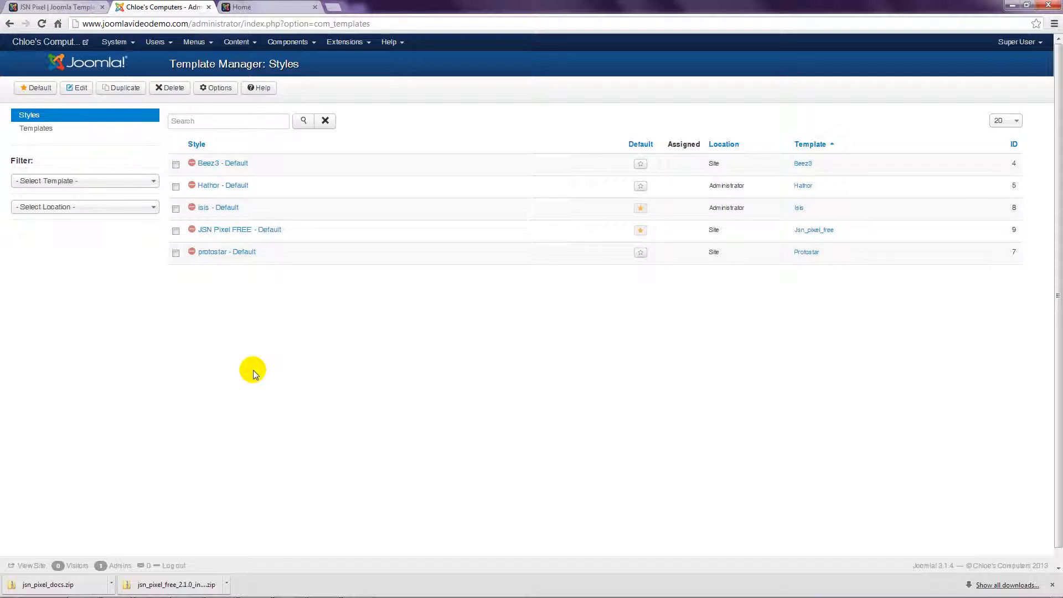
pyautogui.click(641, 254)
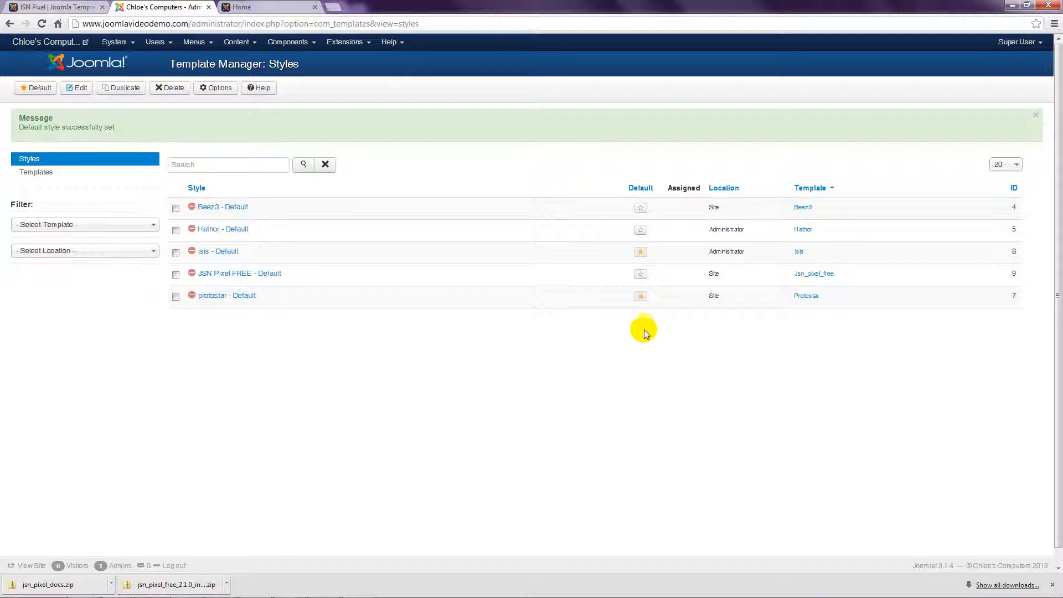
pyautogui.click(64, 42)
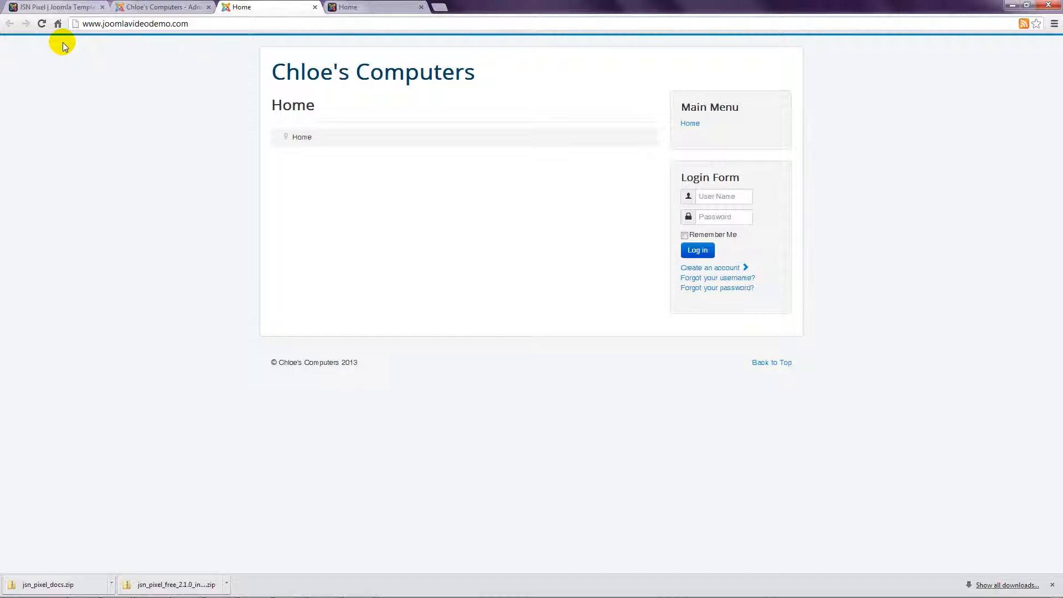
# Step: Close the front-end tab and make JSN Pixel FREE - Default the default site template style
pyautogui.middleClick(242, 7)
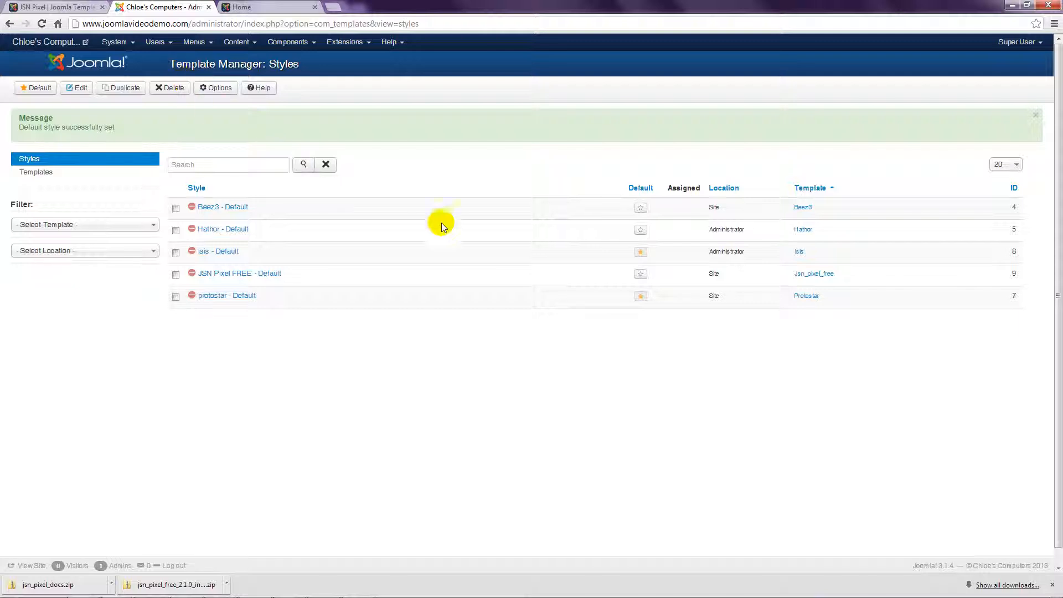
pyautogui.click(642, 275)
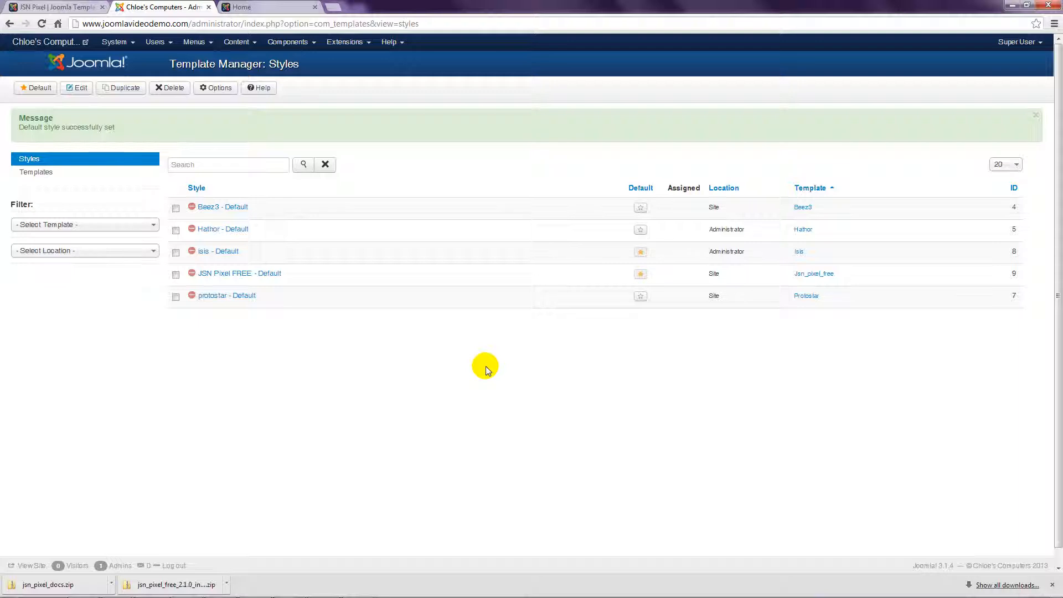
pyautogui.click(233, 274)
pyautogui.click(234, 277)
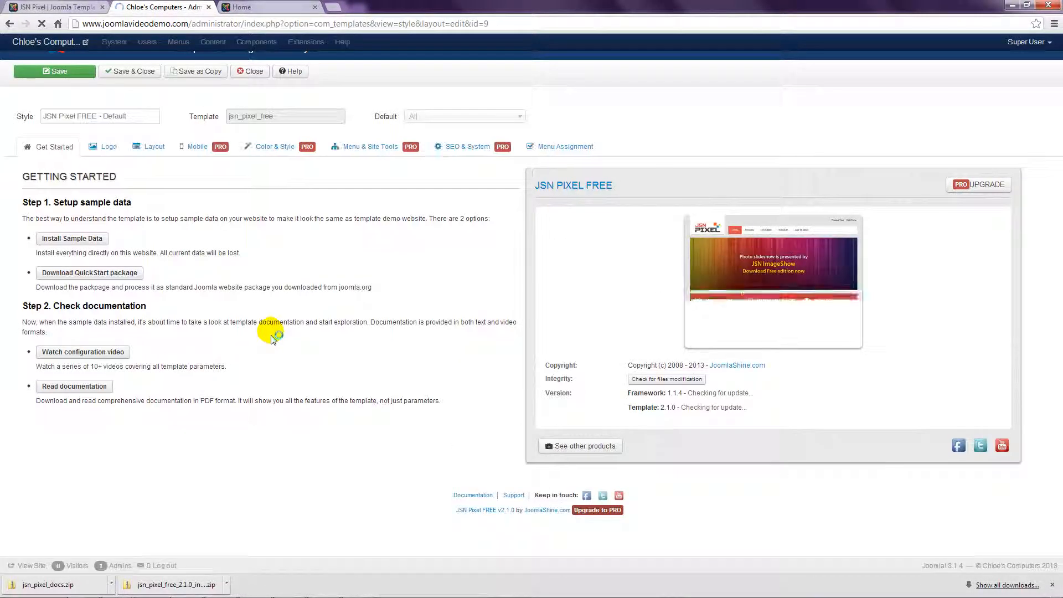
pyautogui.click(252, 71)
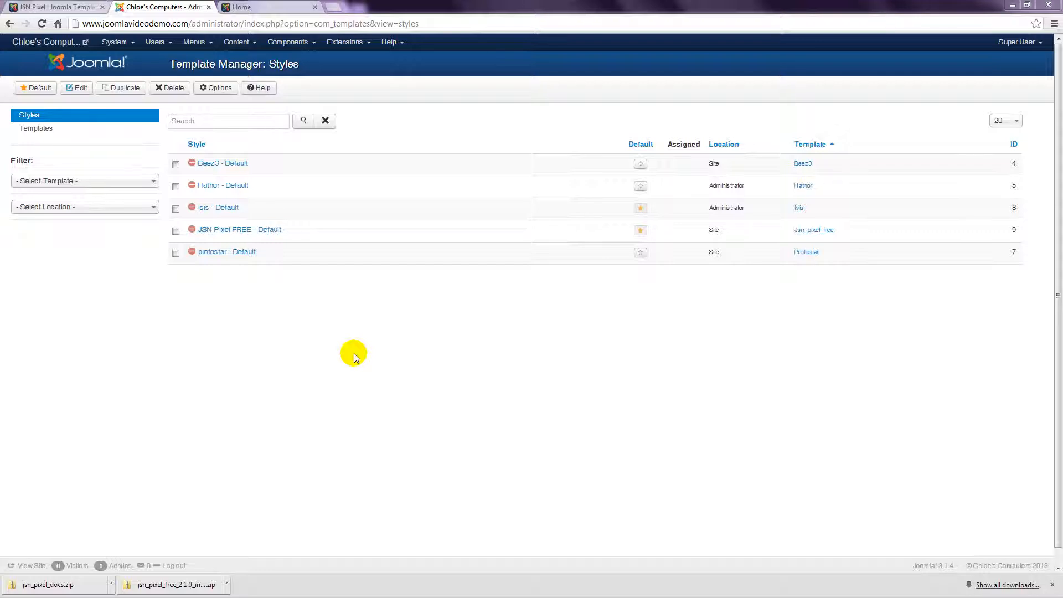
# Step: Go to Content > Article Manager, start a new article, and cancel it unsaved
pyautogui.click(236, 43)
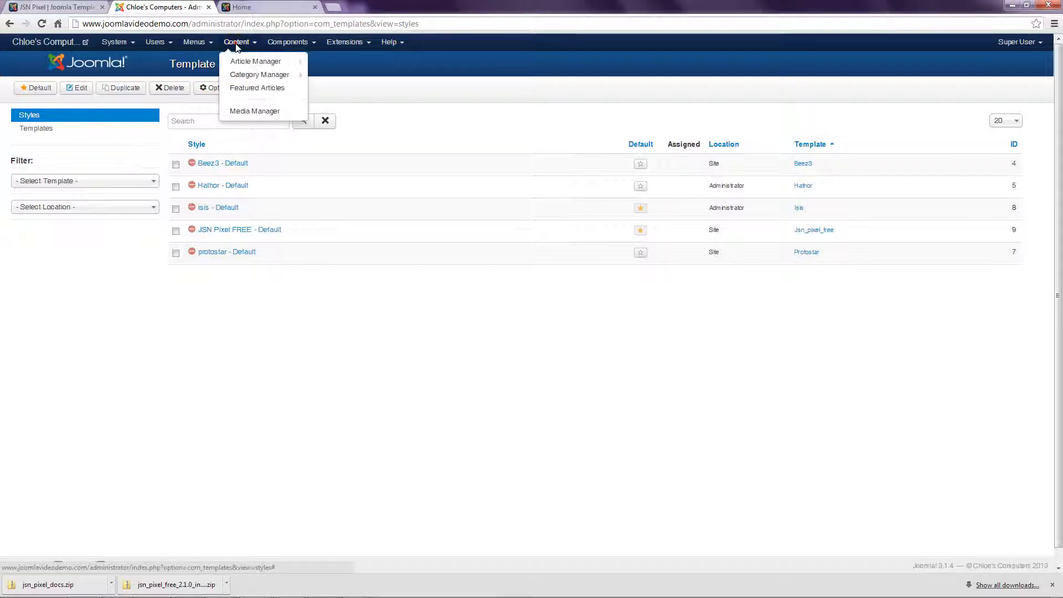
pyautogui.click(244, 61)
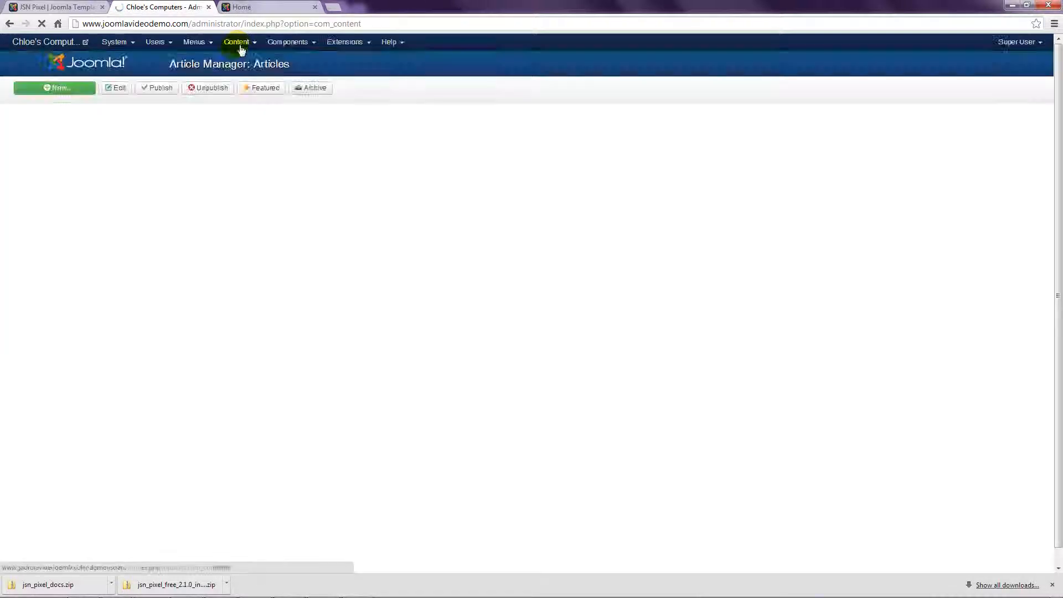
pyautogui.click(64, 89)
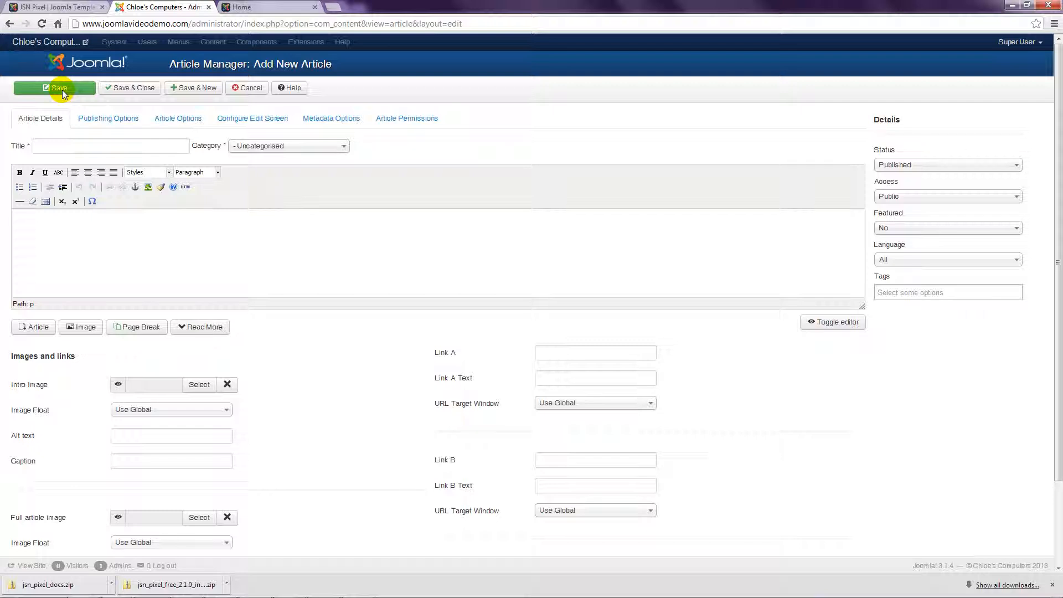
pyautogui.click(249, 89)
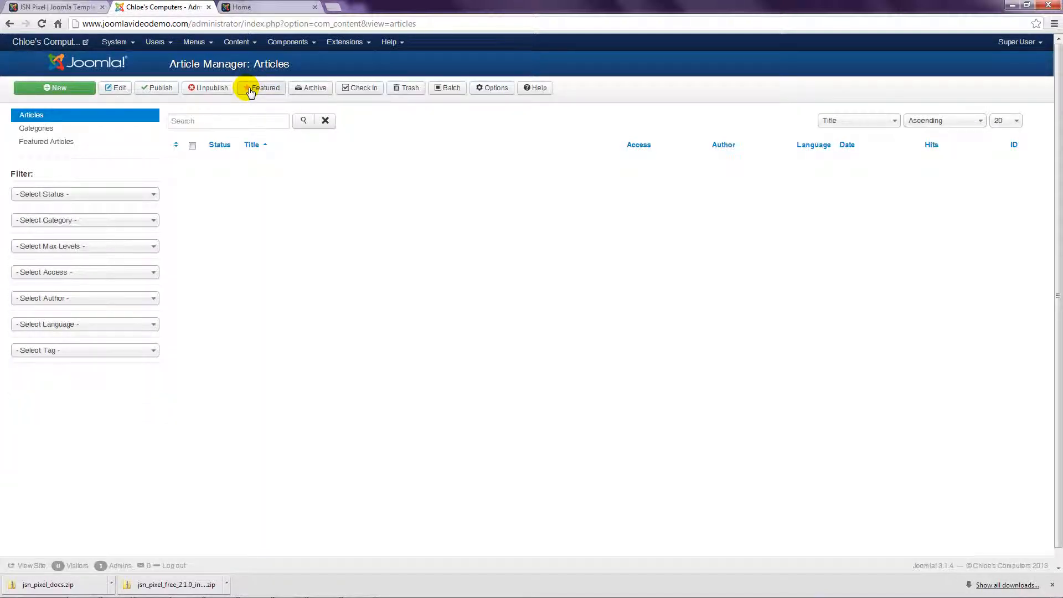
pyautogui.click(333, 7)
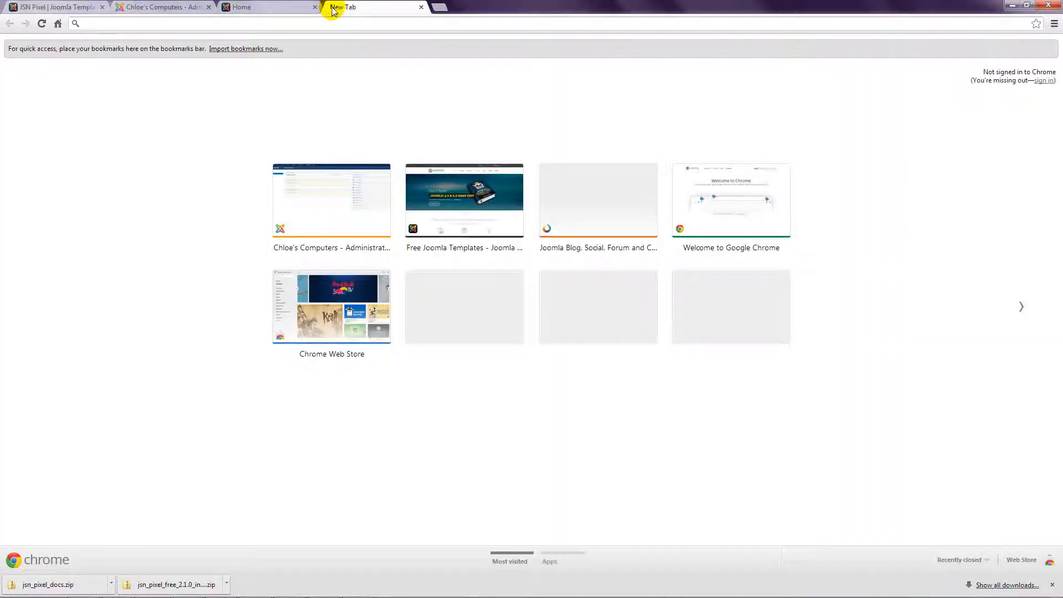
pyautogui.write('www.j')
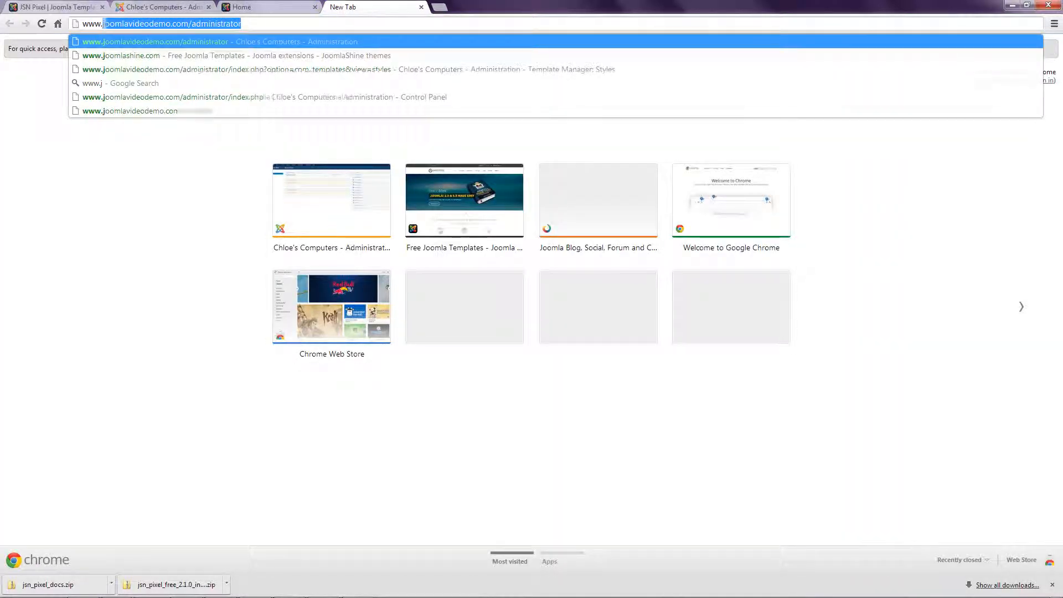
pyautogui.write('oomlacontent')
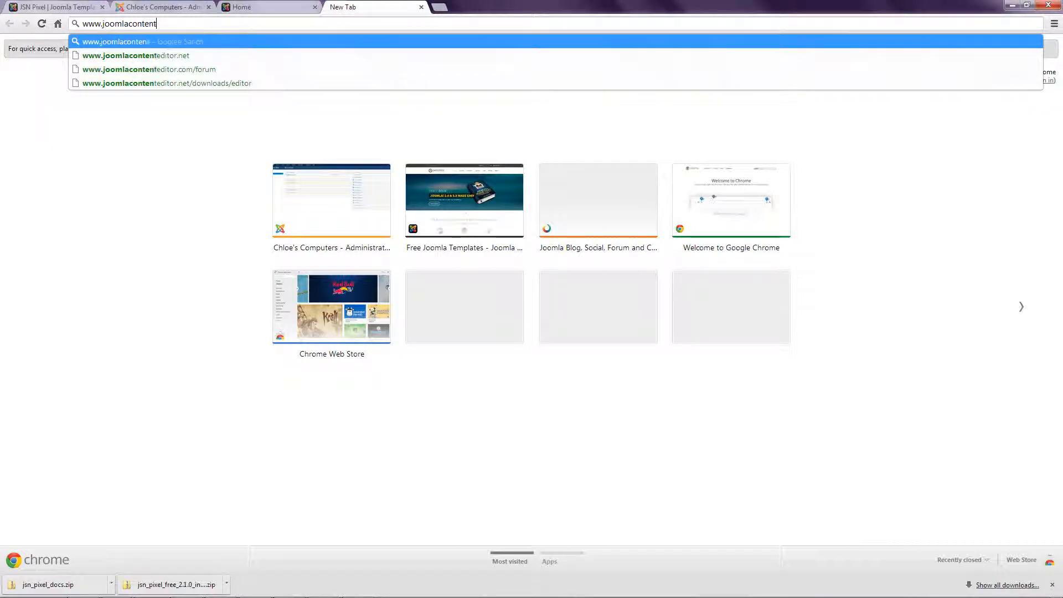
pyautogui.write('editor.net')
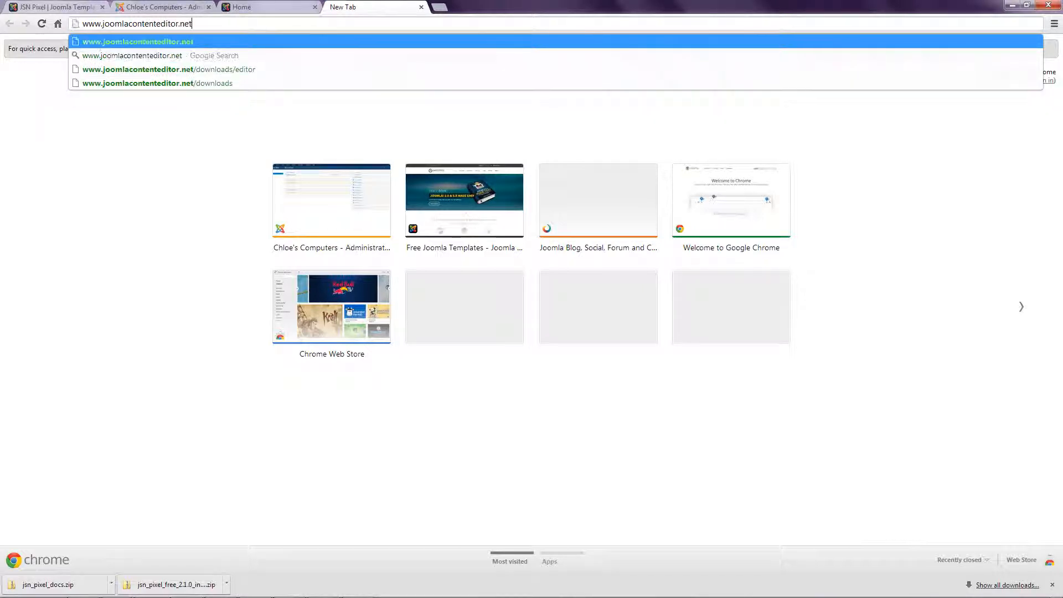
pyautogui.press('Return')
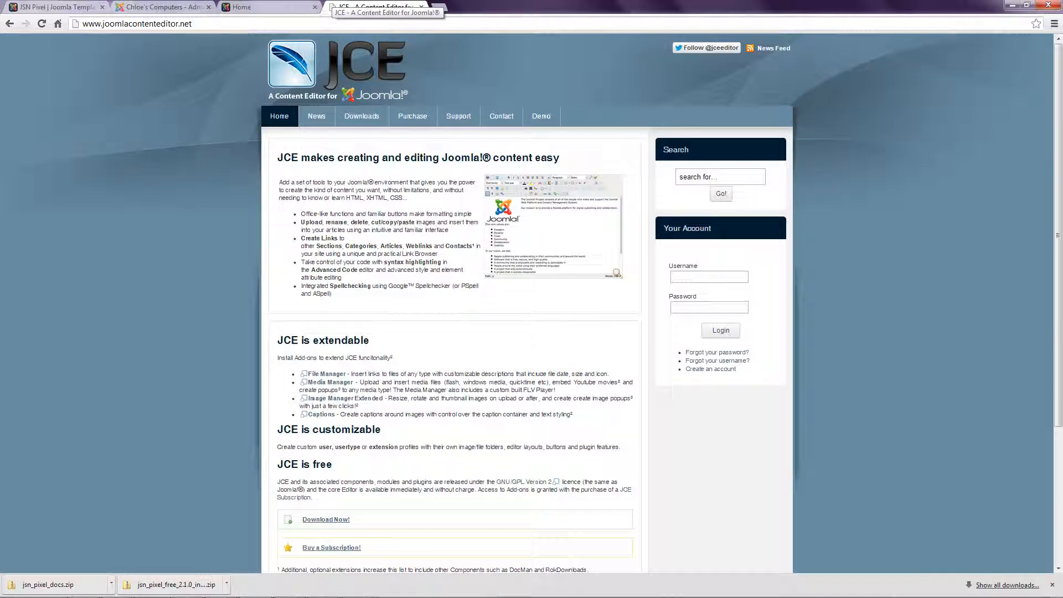
# Step: Download JCE 2.3.3.2 (com_jce_2332.zip) for Joomla 3.0, then return to the Joomla admin tab
pyautogui.moveTo(361, 117)
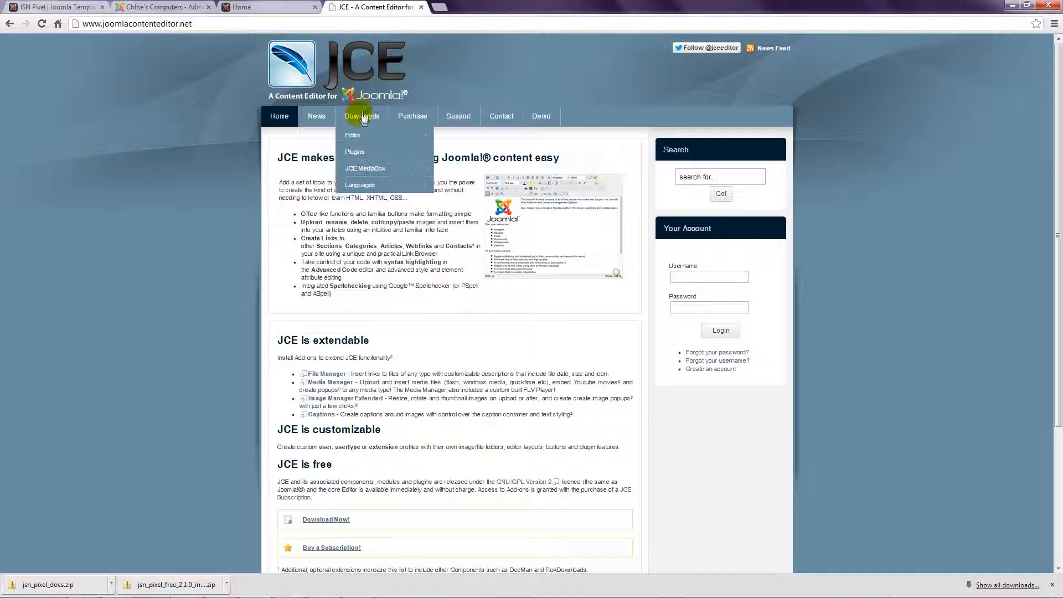
pyautogui.moveTo(365, 142)
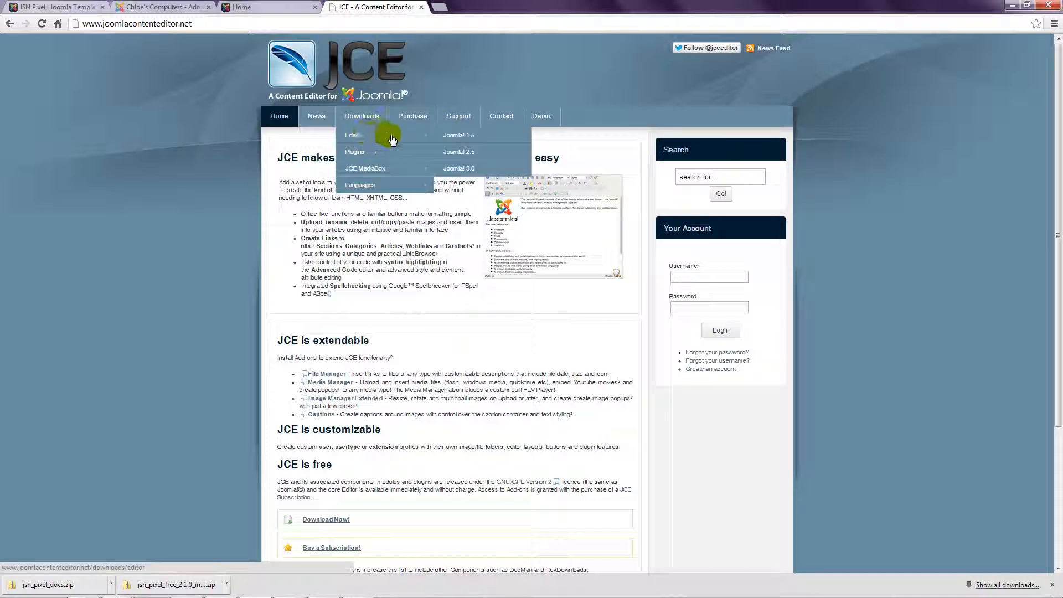
pyautogui.click(455, 170)
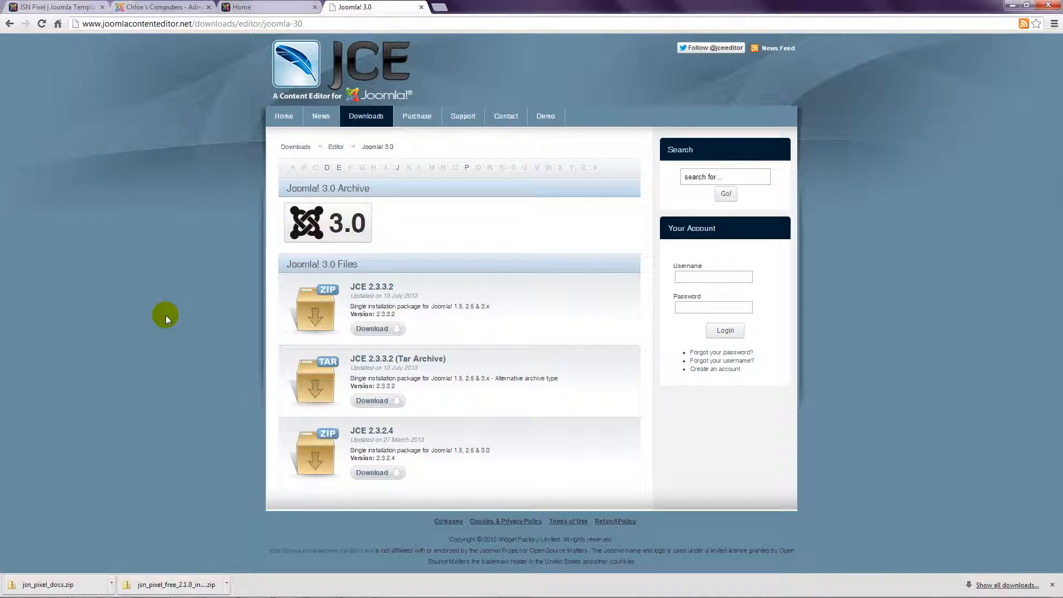
pyautogui.click(368, 328)
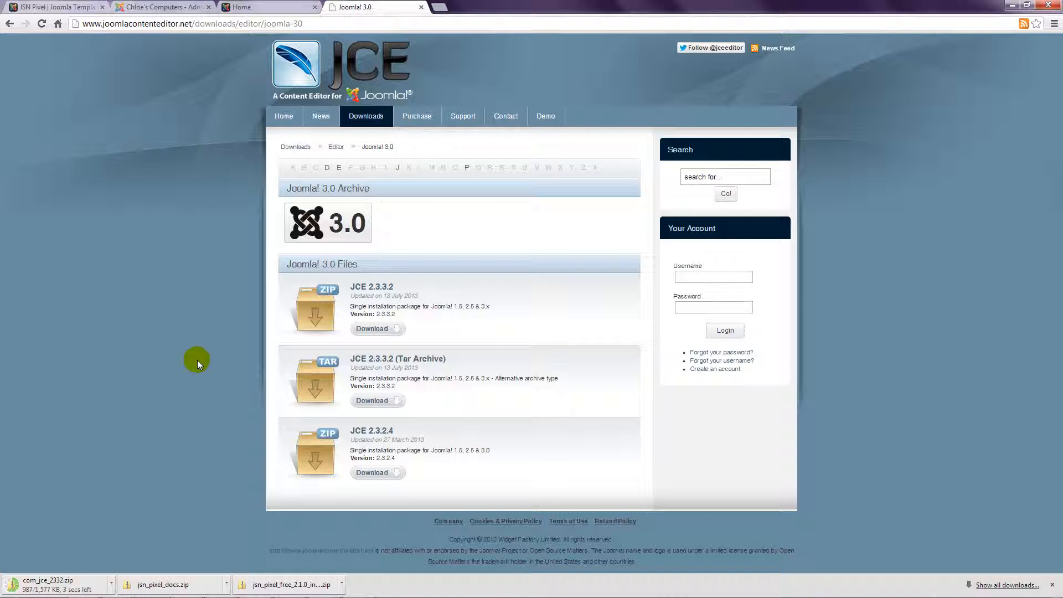
pyautogui.click(161, 6)
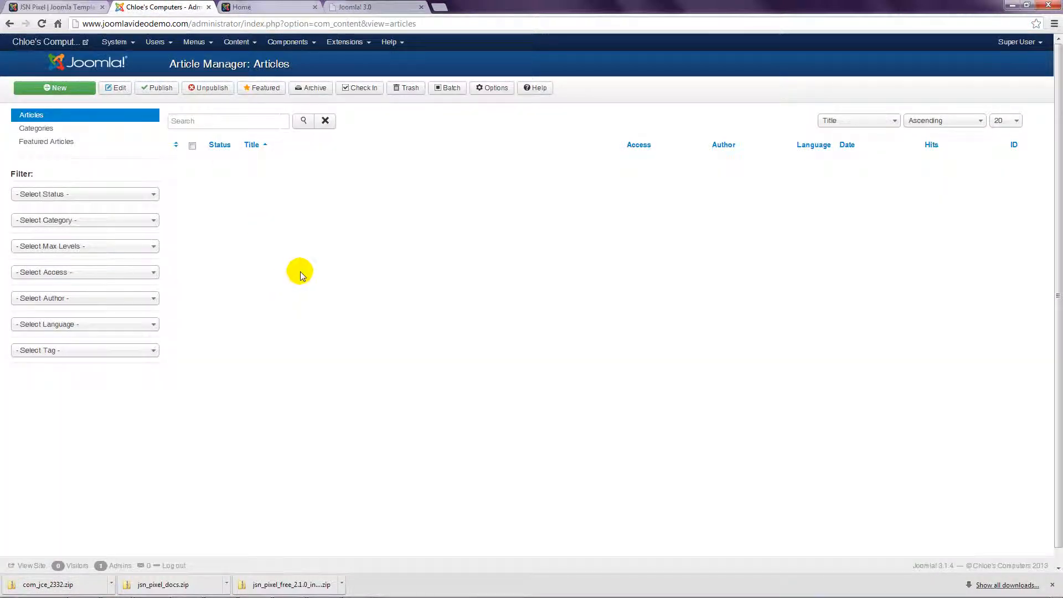
# Step: Upload and install the com_jce_2332.zip package (JCE Editor 2.3.3.2) via the Extension Manager
pyautogui.click(351, 47)
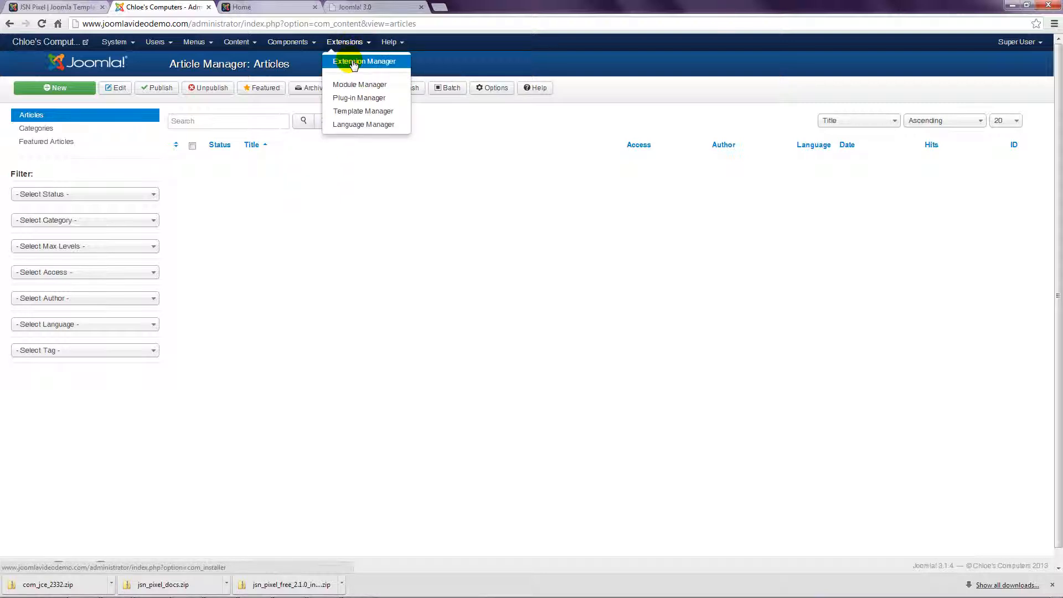
pyautogui.click(355, 63)
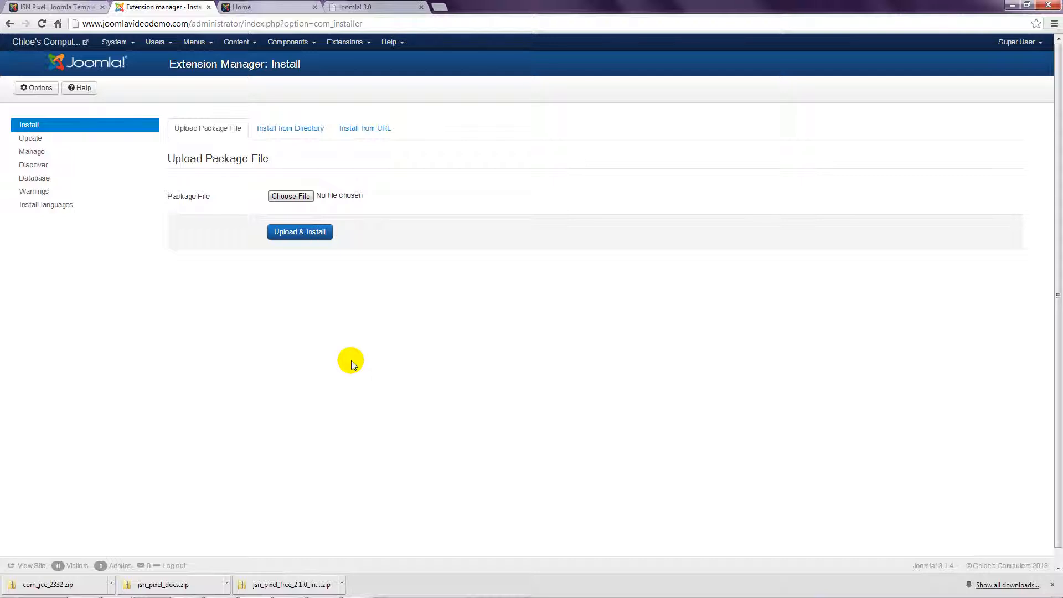
pyautogui.click(299, 198)
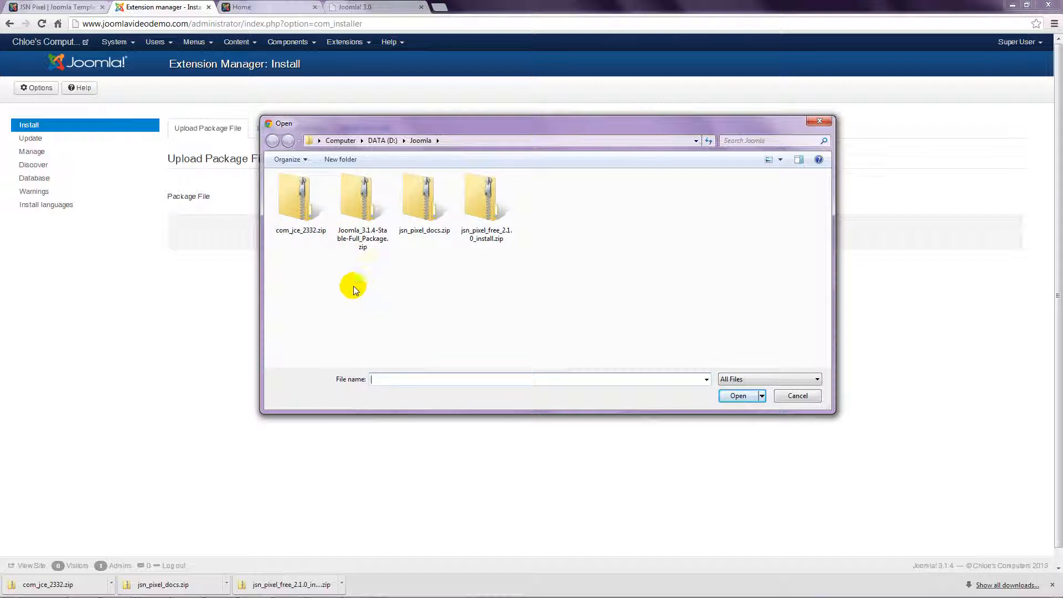
pyautogui.click(285, 200)
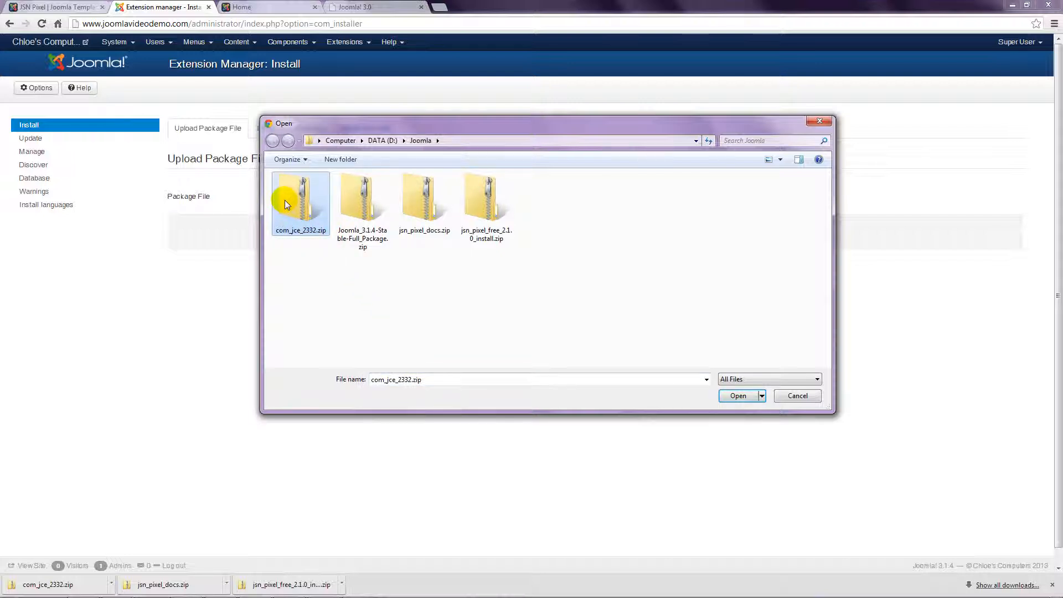
pyautogui.click(738, 396)
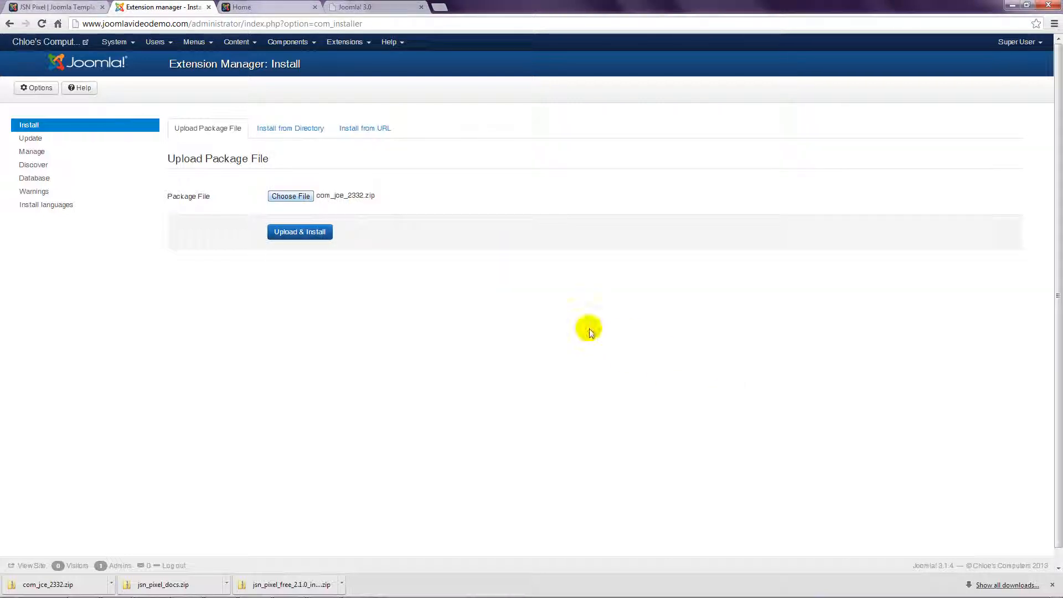
pyautogui.click(319, 235)
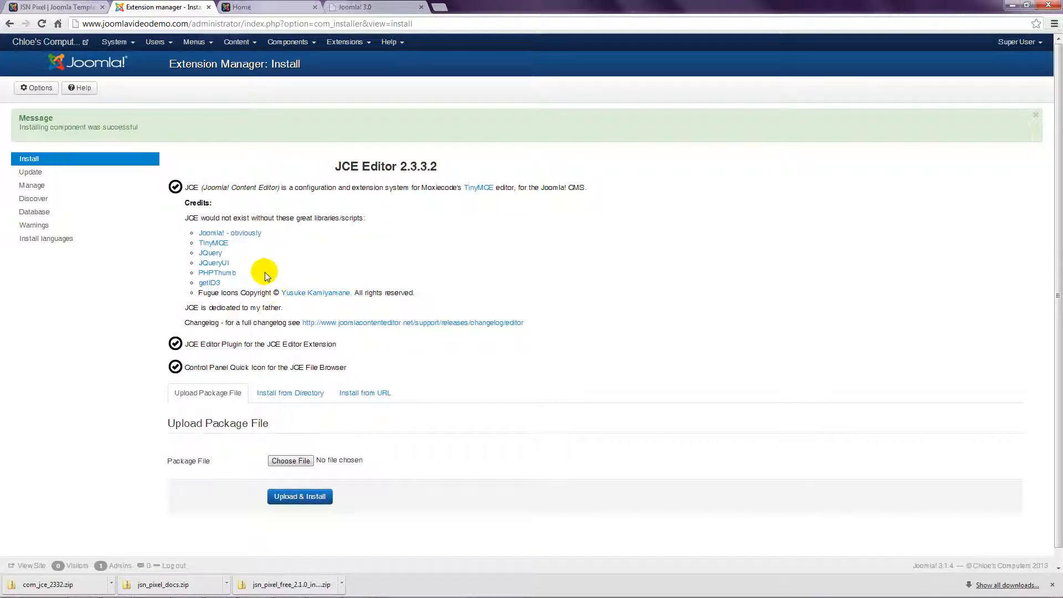
# Step: Set Default Editor to 'Editor - JCE' in Global Configuration and save and close
pyautogui.click(116, 44)
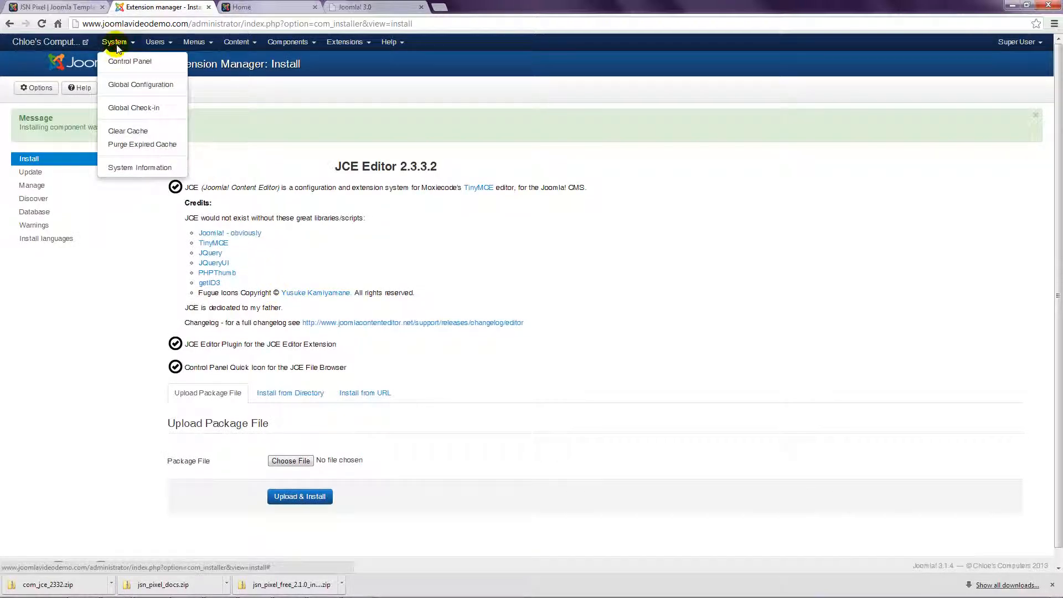
pyautogui.click(129, 89)
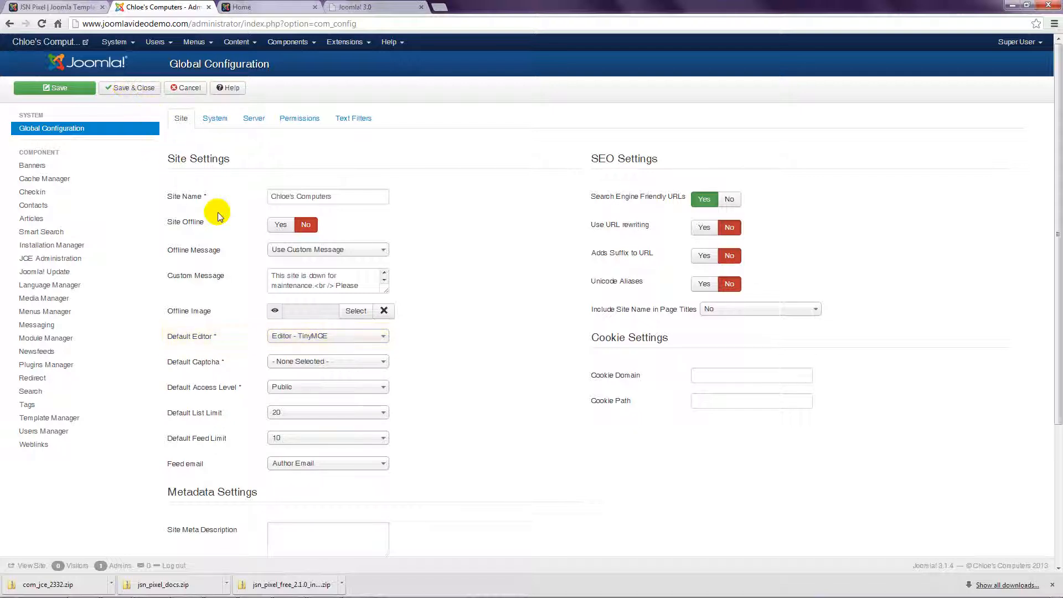
pyautogui.click(387, 339)
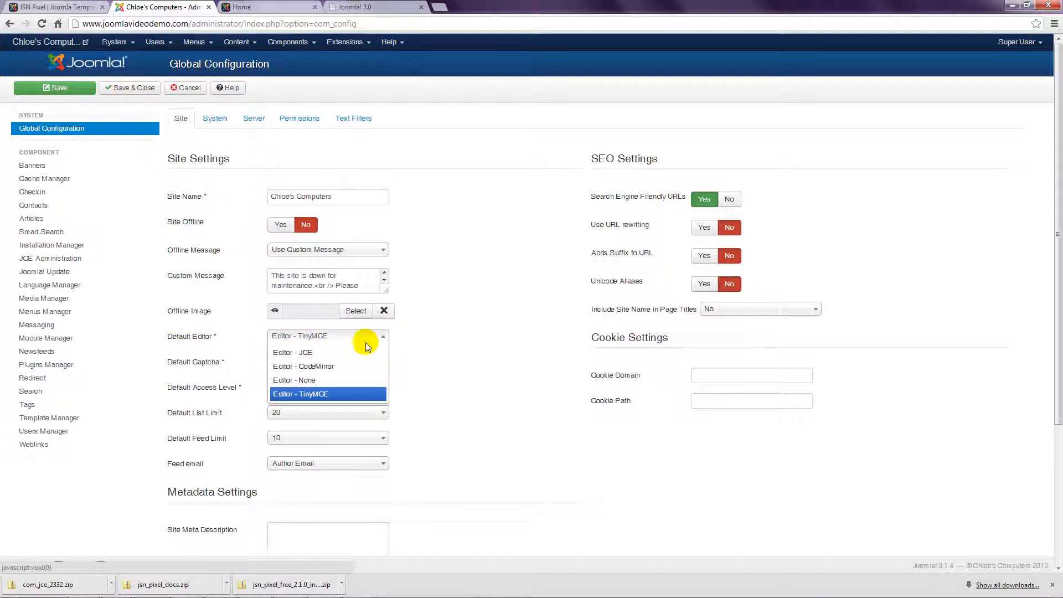
pyautogui.click(320, 353)
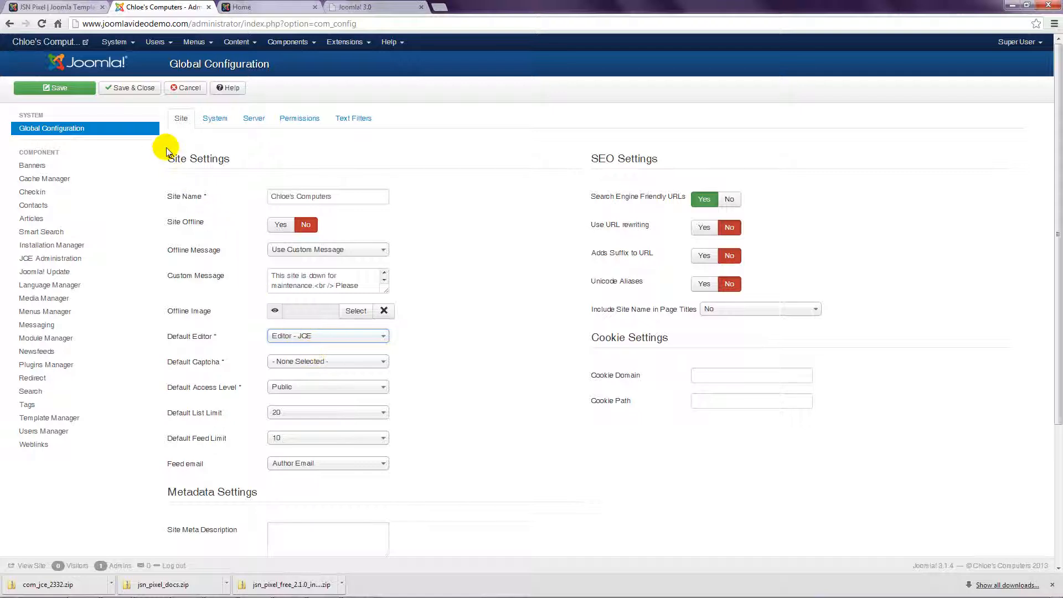
pyautogui.click(134, 89)
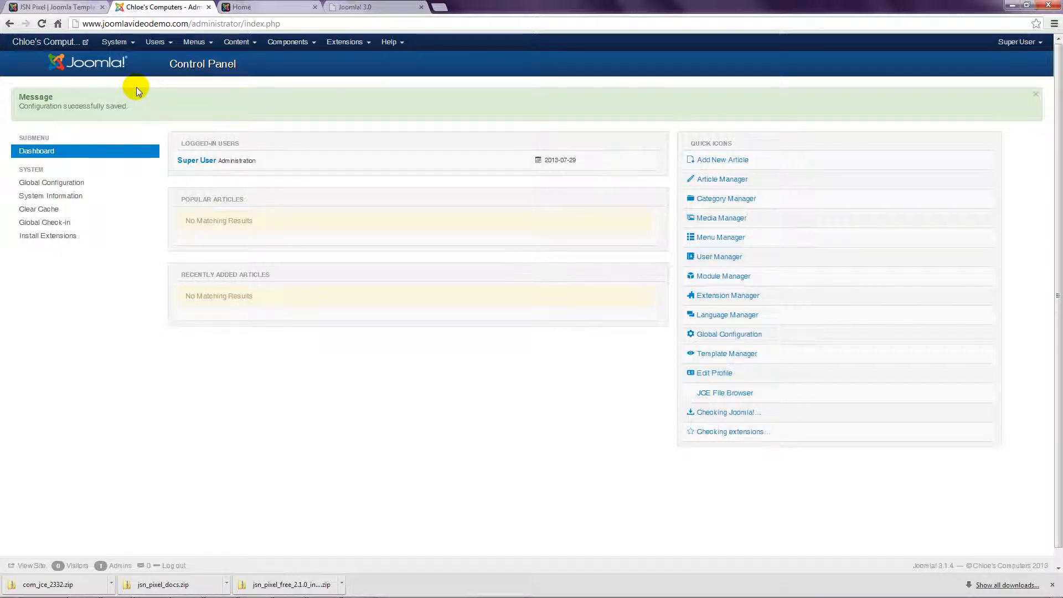
# Step: Start a new article to confirm the JCE toolbar loads, then cancel without saving
pyautogui.click(237, 42)
pyautogui.moveTo(260, 62)
pyautogui.click(328, 63)
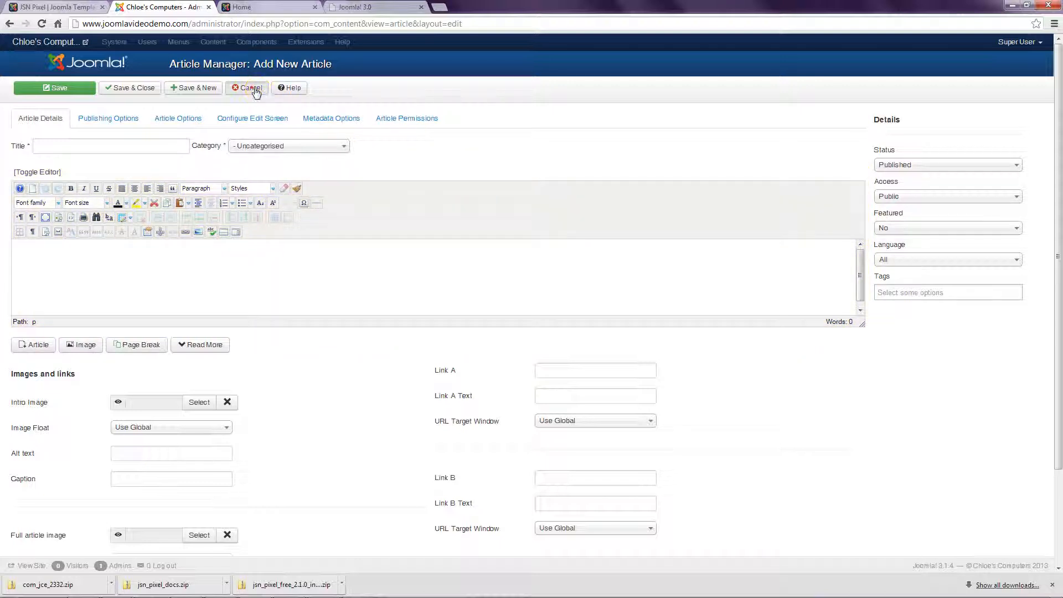
pyautogui.click(254, 88)
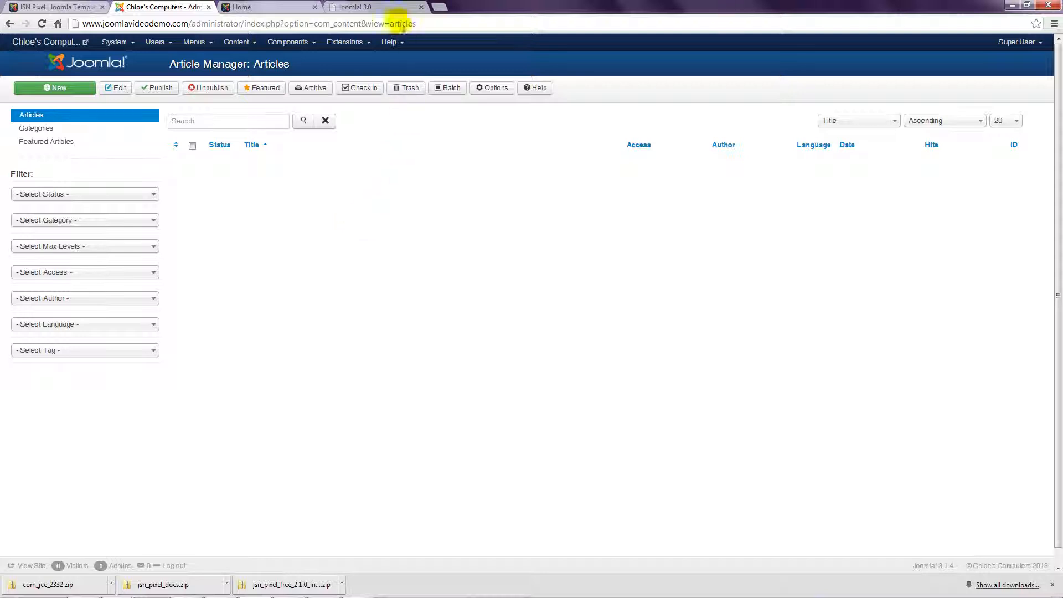
pyautogui.click(374, 6)
pyautogui.click(376, 24)
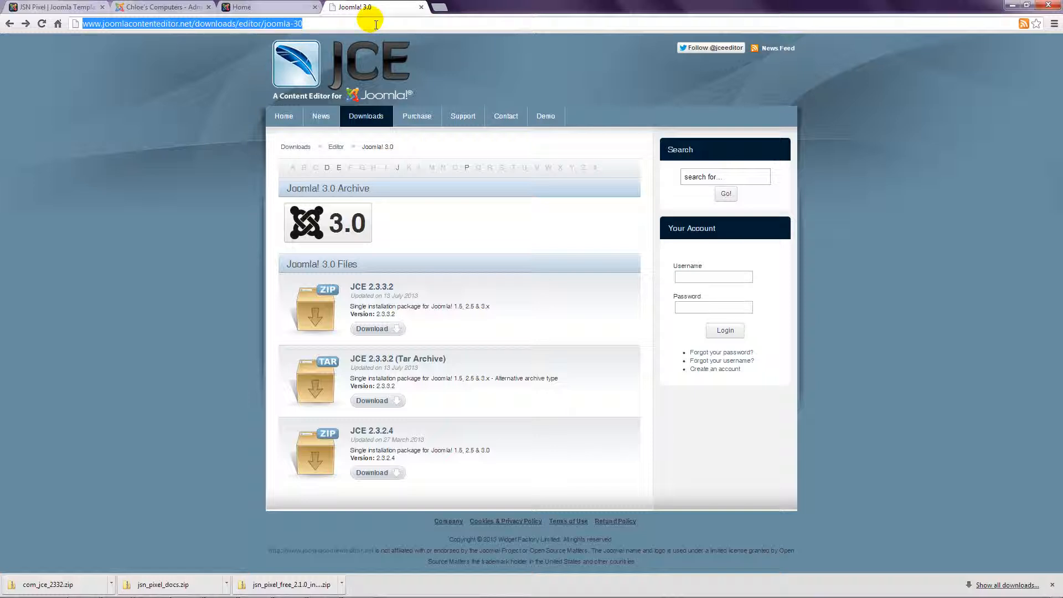
pyautogui.write('www')
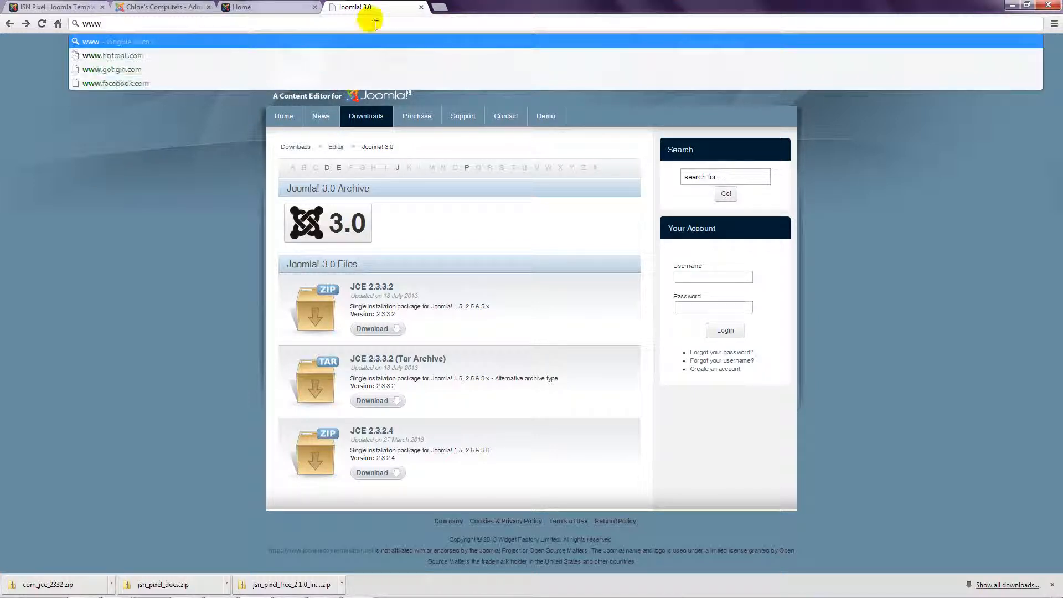
pyautogui.write('.stackideas.c')
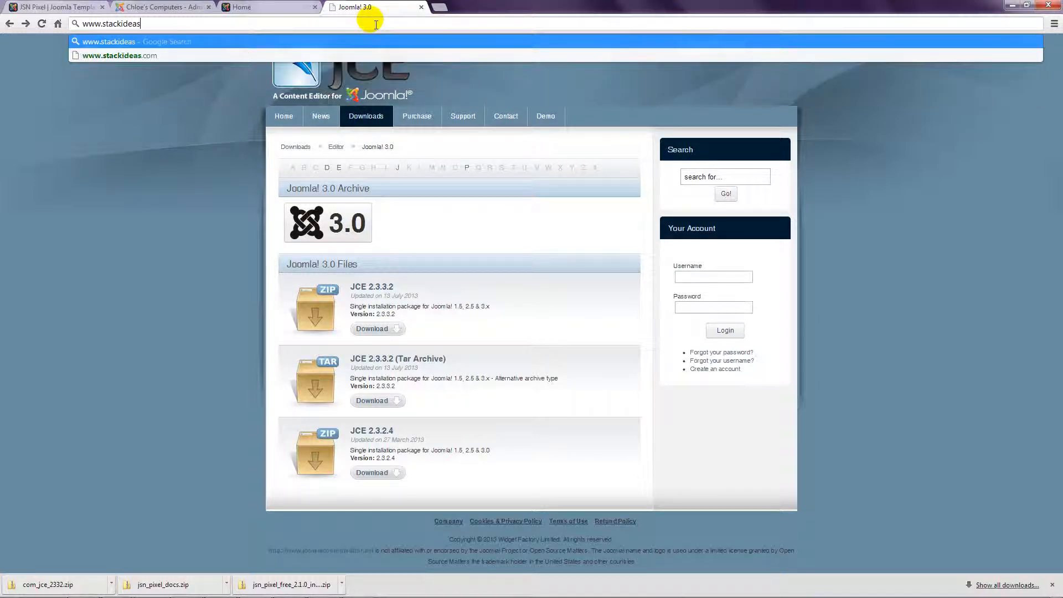
pyautogui.write('om')
pyautogui.press('Return')
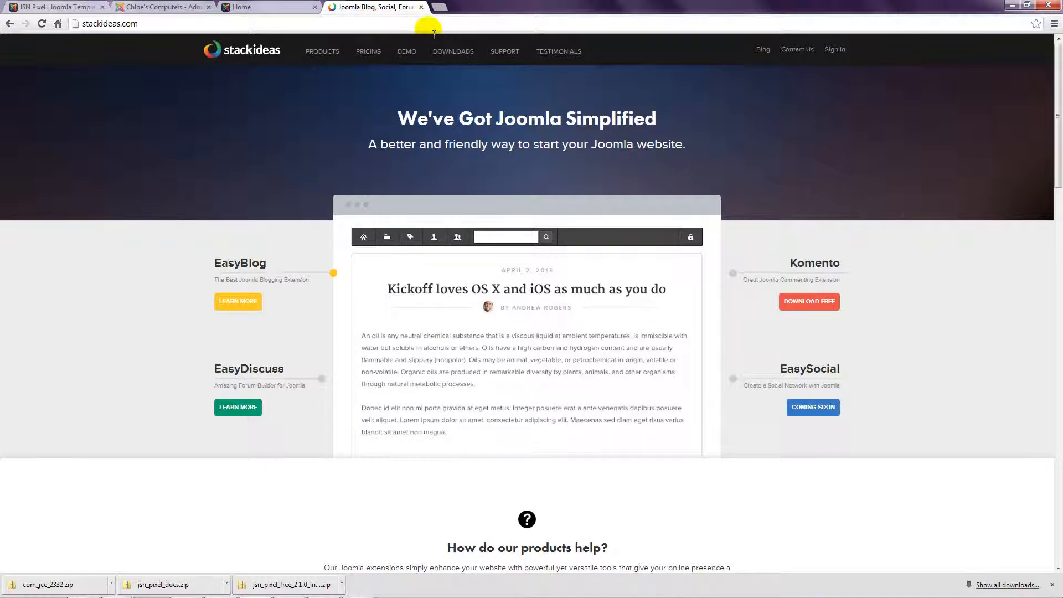
# Step: Follow Komento's free download plan through to the Create Free Account form
pyautogui.click(812, 307)
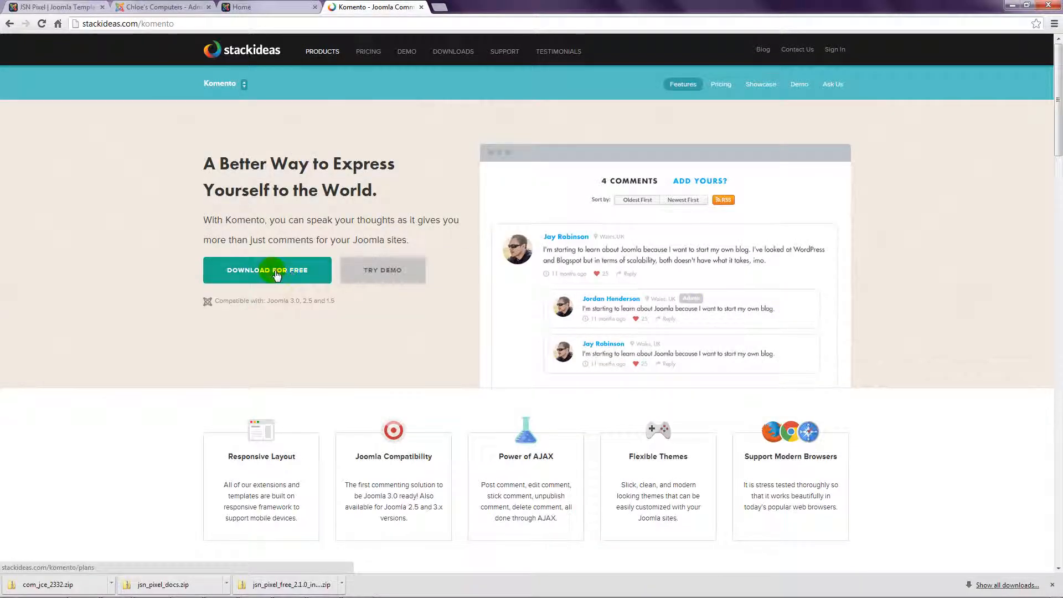
pyautogui.click(277, 274)
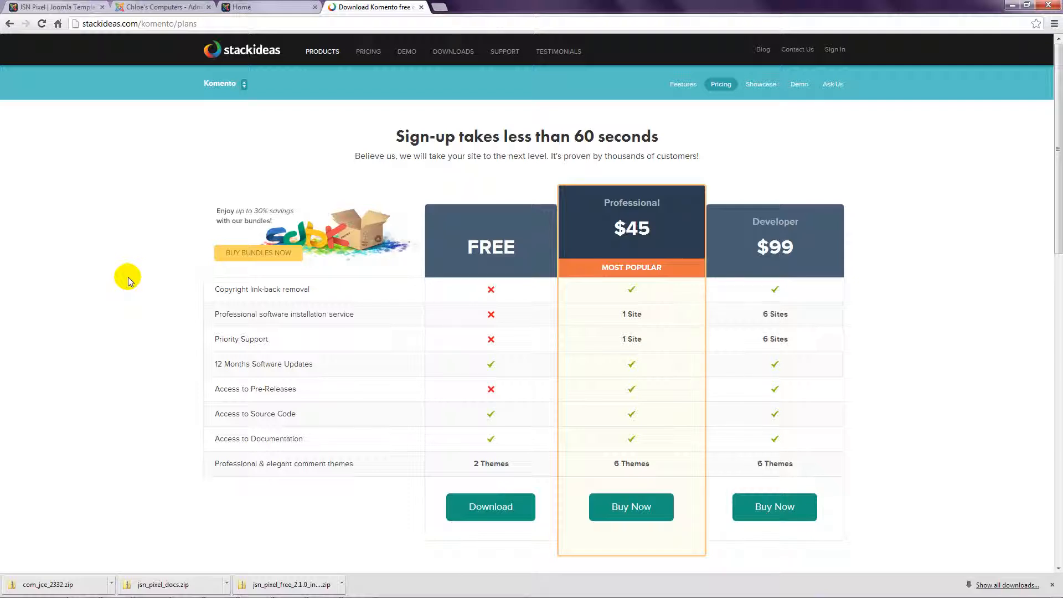
pyautogui.click(490, 509)
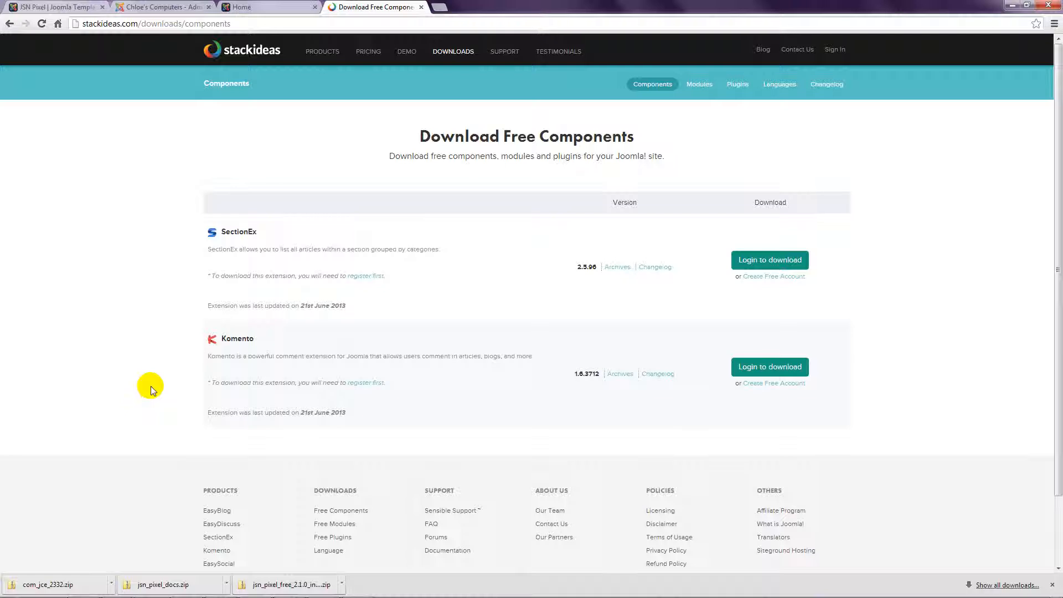
pyautogui.click(767, 383)
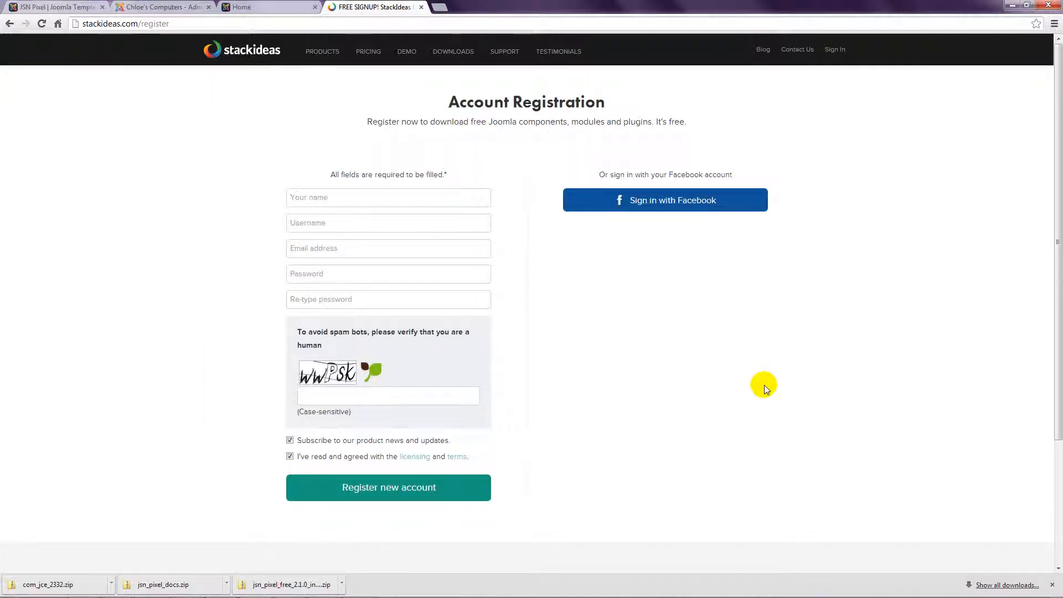
# Step: Sign in to the StackIdeas account with the account username and password
pyautogui.click(842, 51)
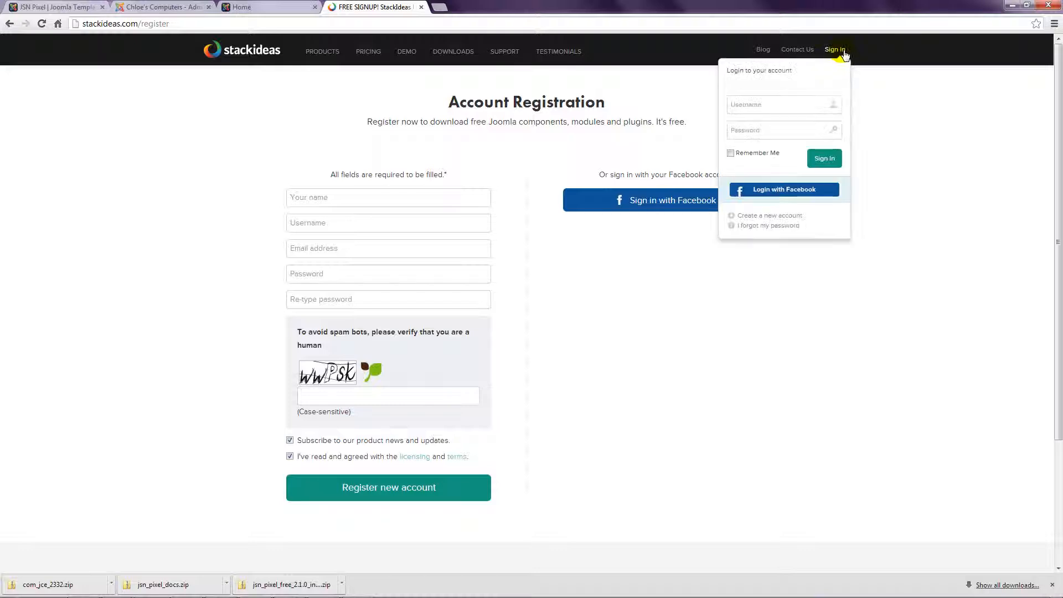
pyautogui.click(754, 105)
pyautogui.press('Tab')
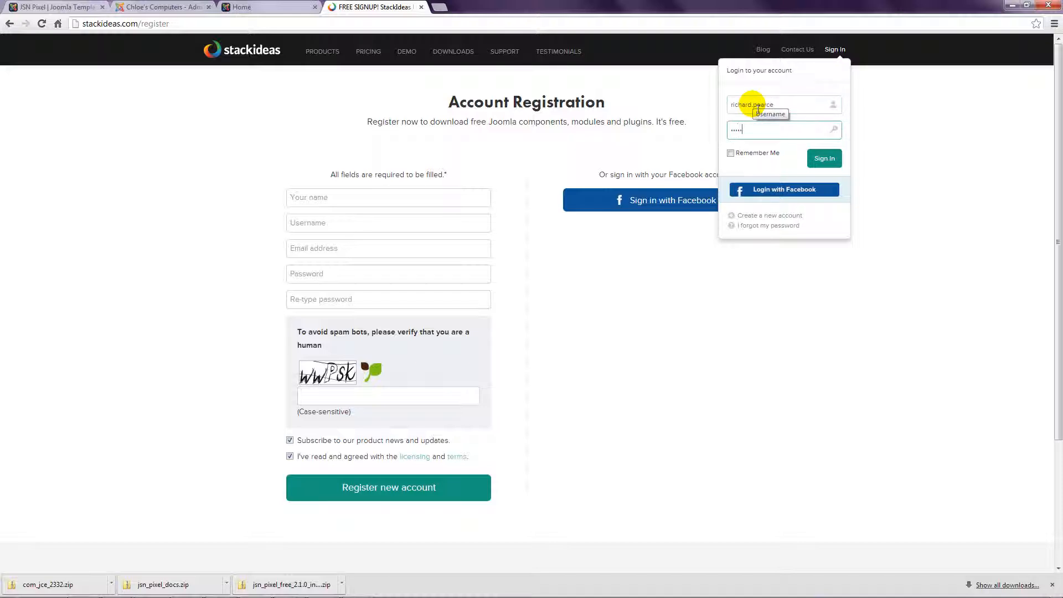
pyautogui.click(824, 159)
pyautogui.click(825, 159)
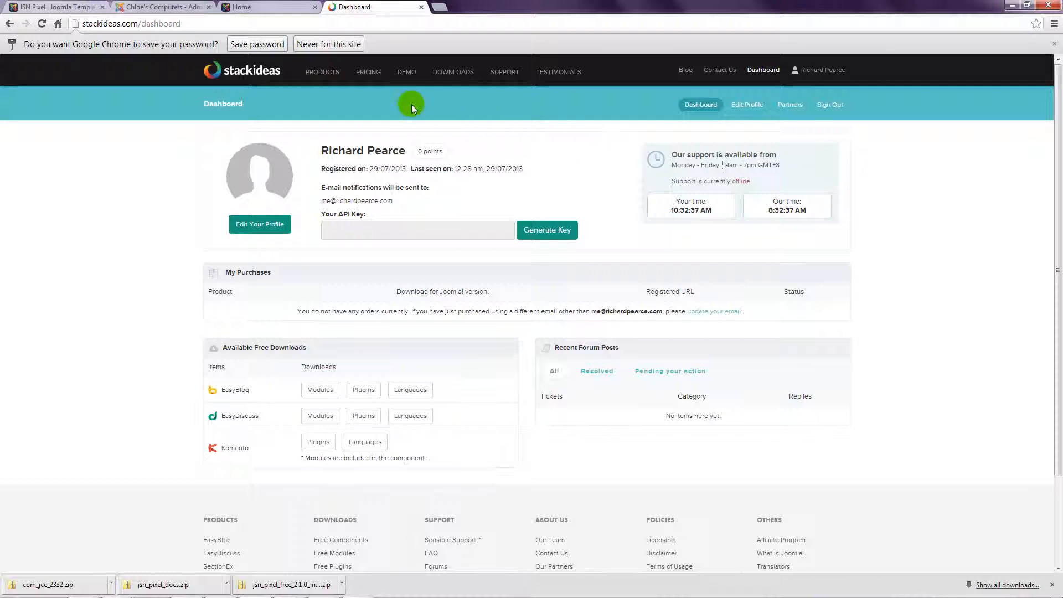
# Step: Download the free Komento package for Joomla 3.0, then return to the Joomla tab
pyautogui.moveTo(328, 79)
pyautogui.click(331, 134)
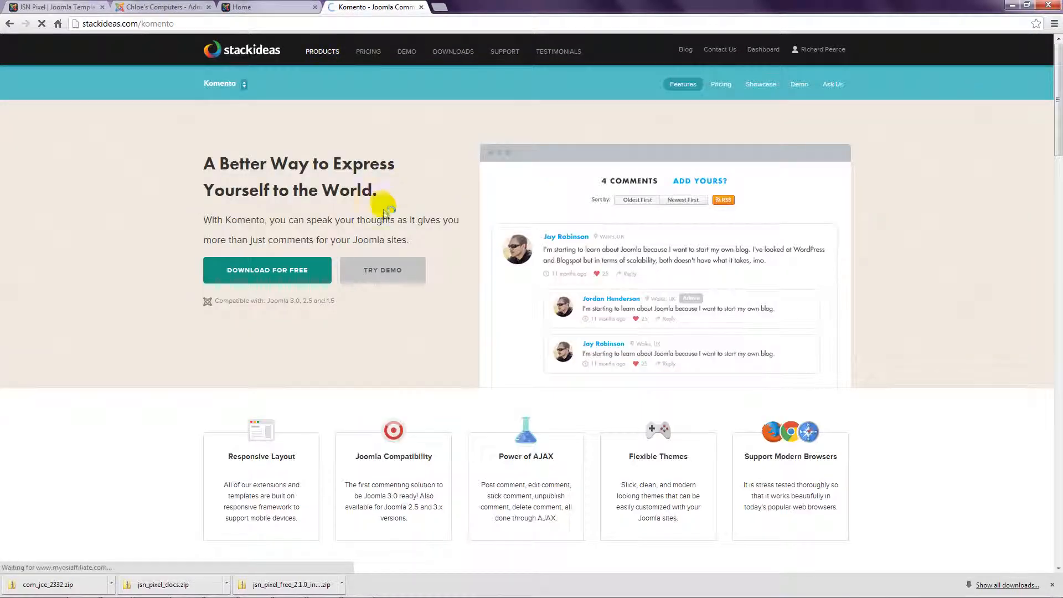
pyautogui.click(266, 270)
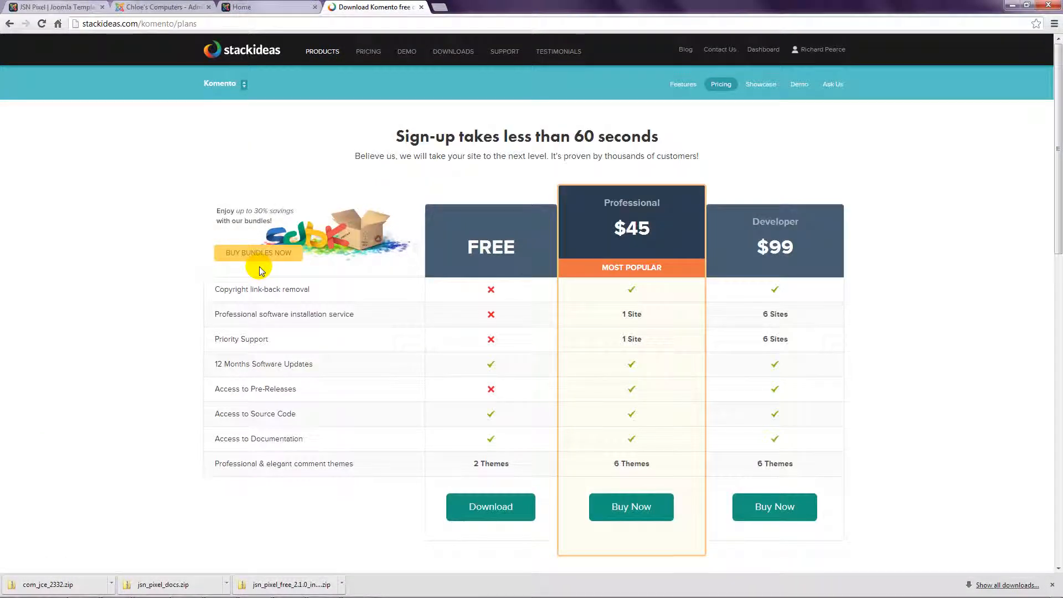
pyautogui.click(503, 508)
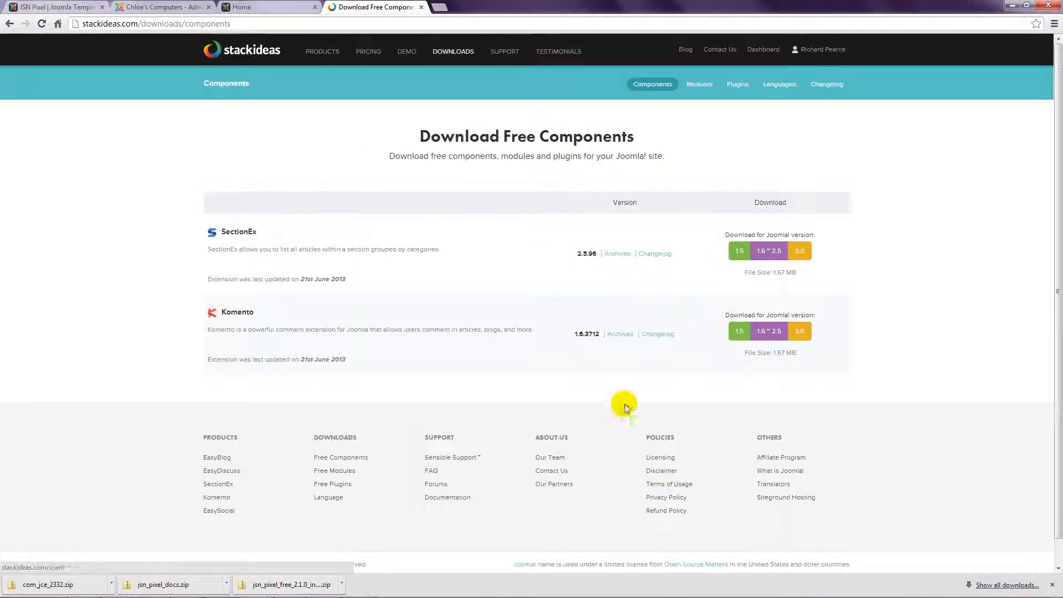
pyautogui.click(802, 335)
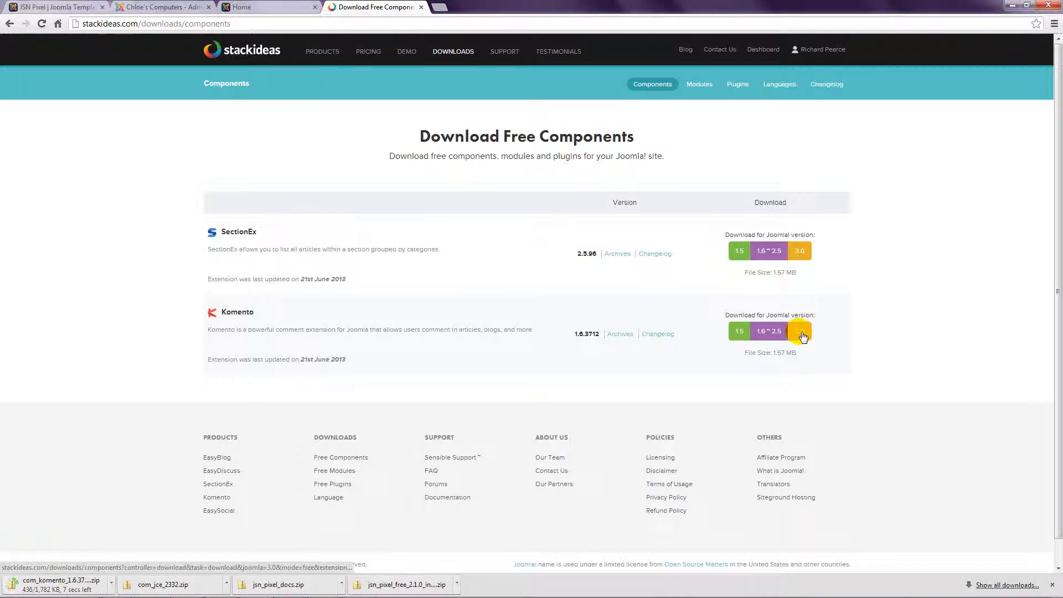
pyautogui.click(176, 6)
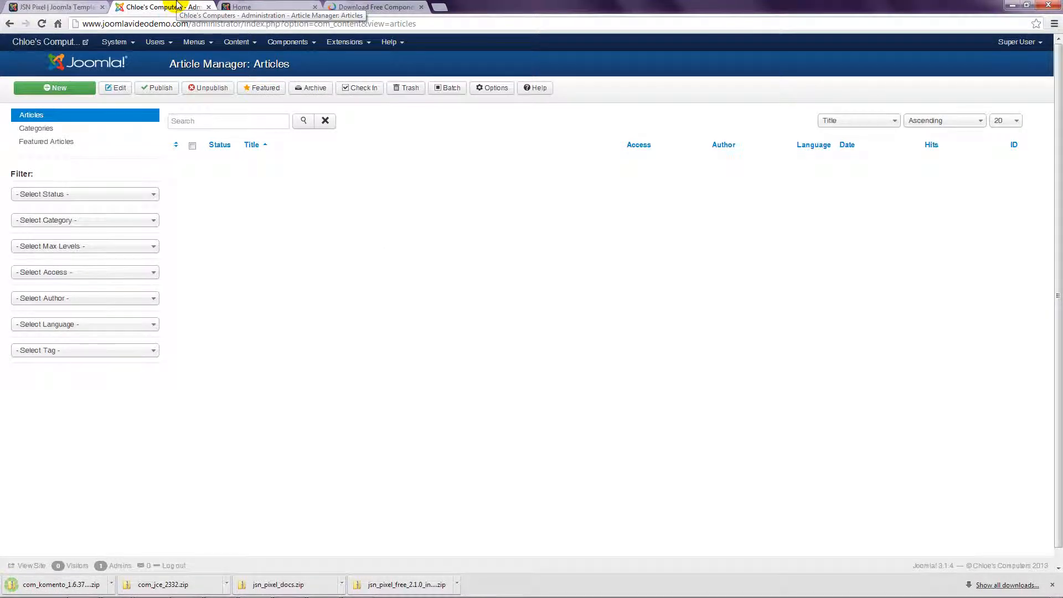
# Step: Upload and install com_komento_1.6.3712_free_j3.0.zip via the Extension Manager
pyautogui.click(348, 45)
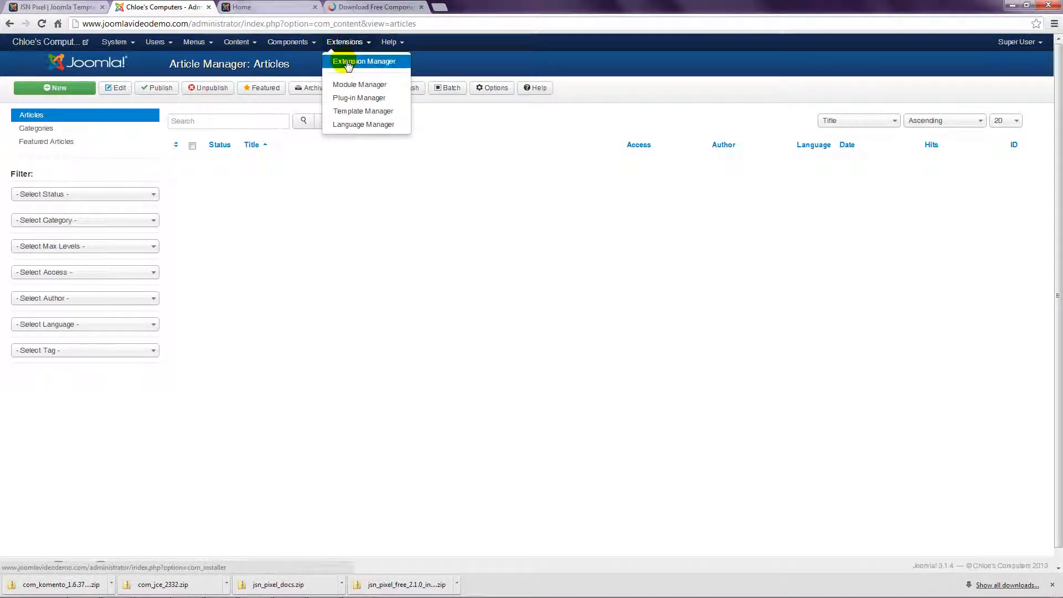
pyautogui.click(348, 62)
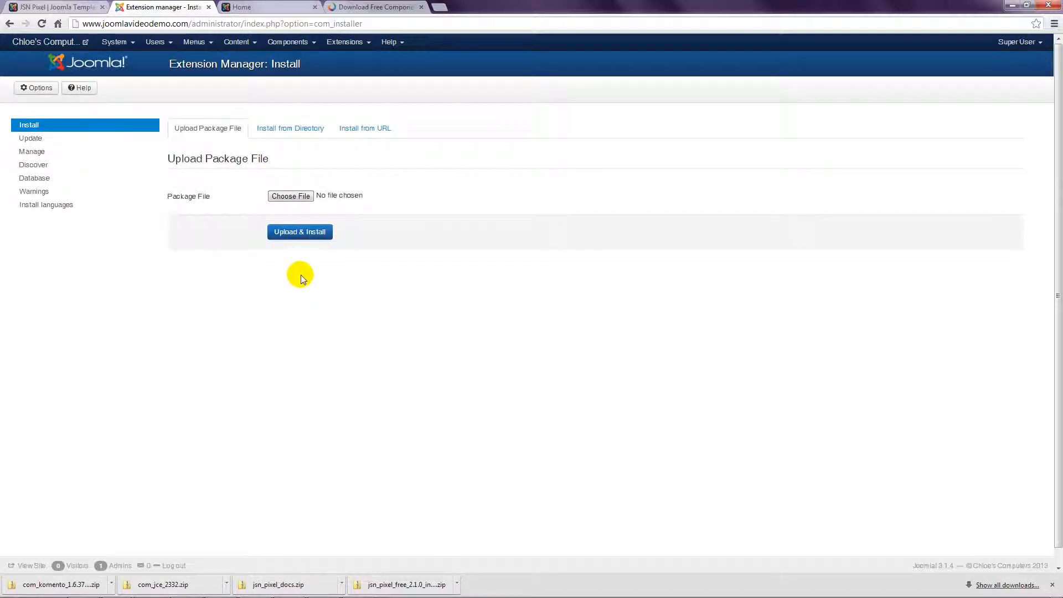
pyautogui.click(296, 197)
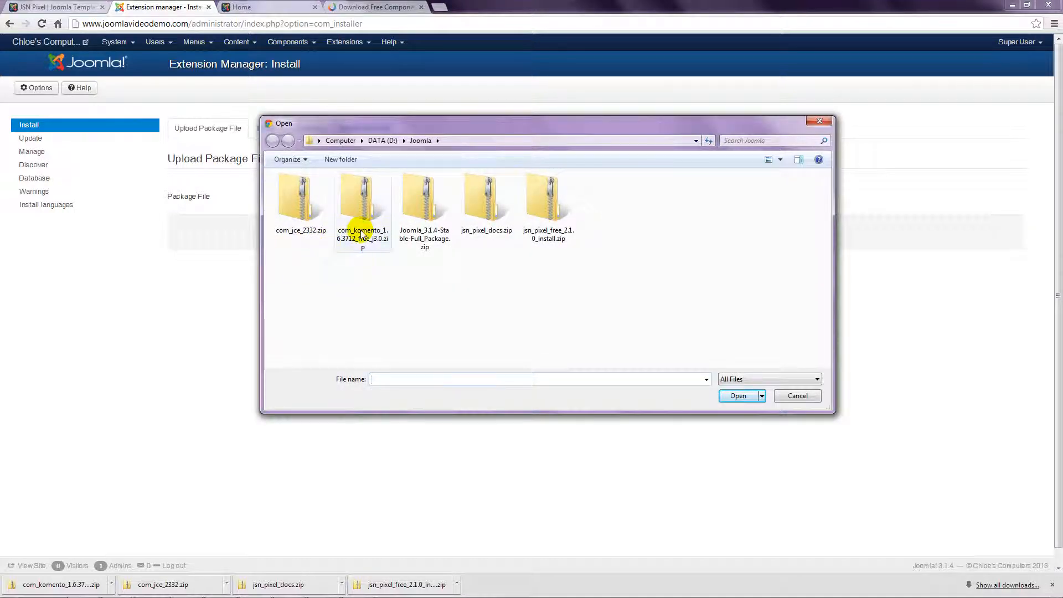
pyautogui.click(356, 199)
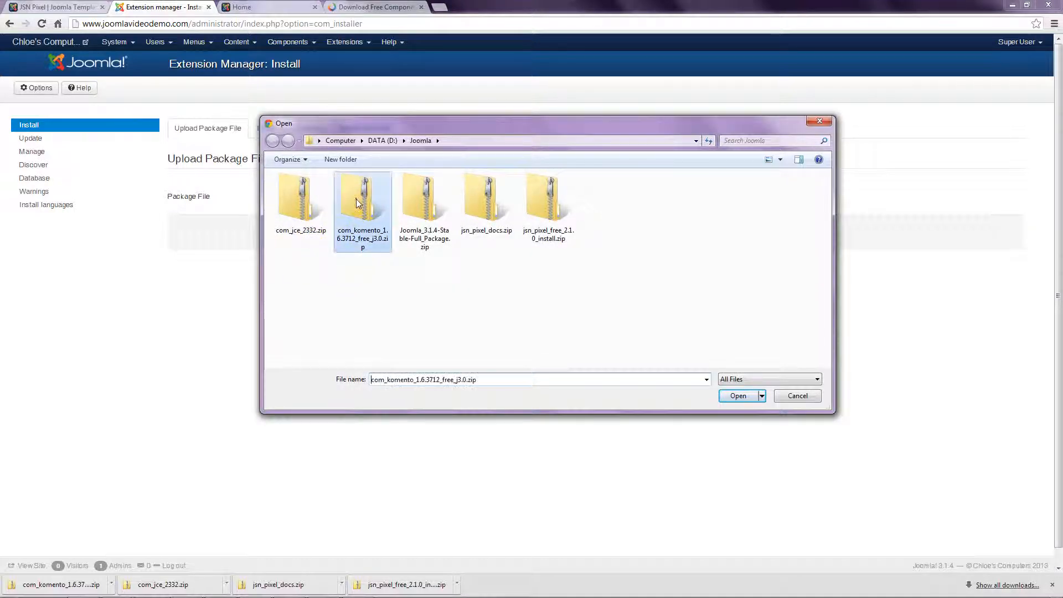
pyautogui.click(736, 395)
pyautogui.click(326, 235)
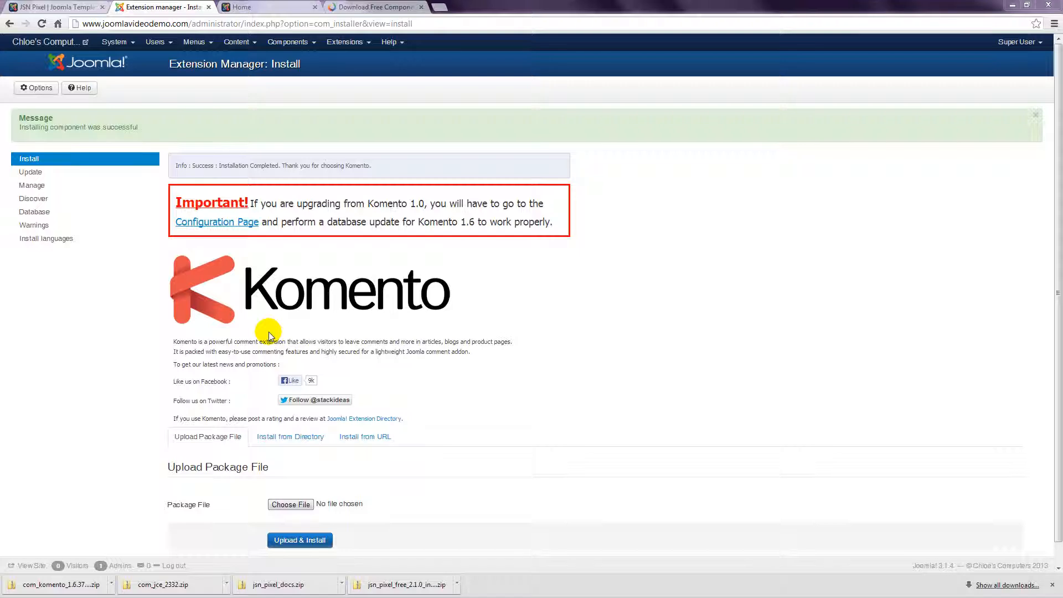
# Step: Toggle Enable Comments in Komento's Joomla Article integration, save, and return to the StackIdeas tab
pyautogui.click(289, 43)
pyautogui.moveTo(293, 119)
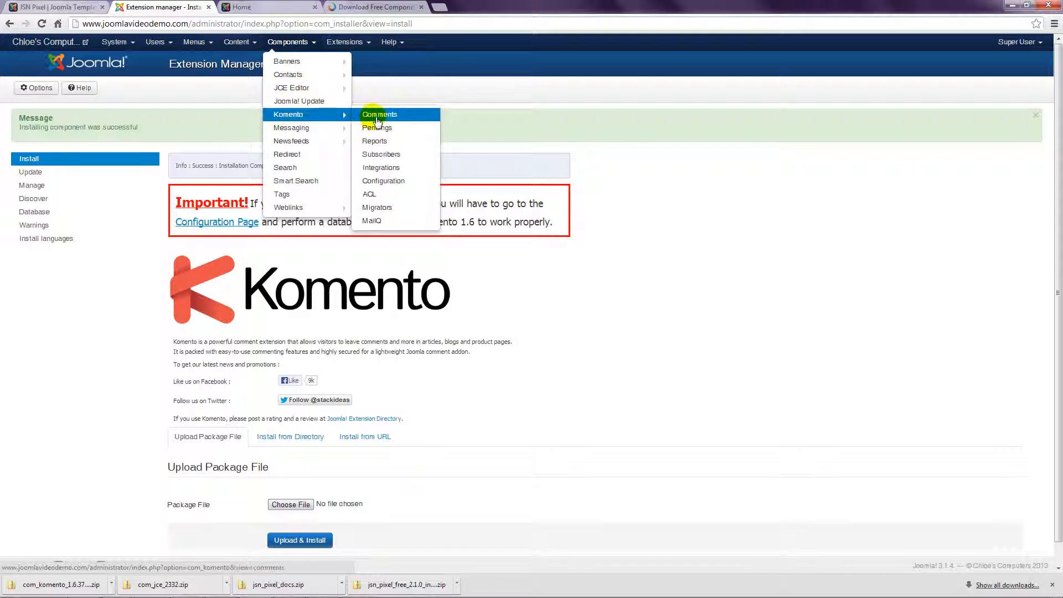
pyautogui.click(377, 169)
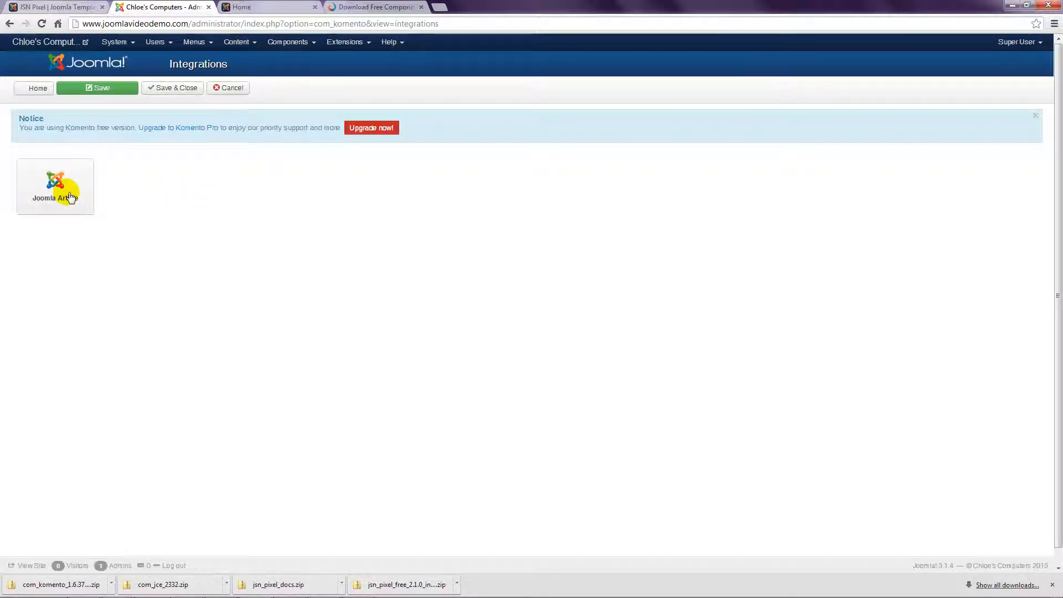
pyautogui.click(72, 201)
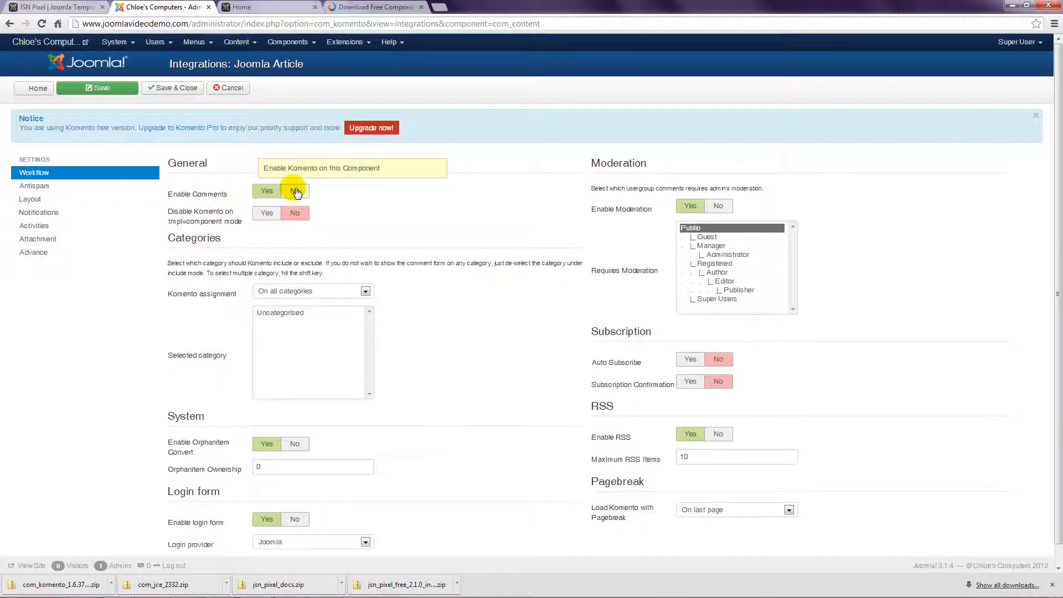
pyautogui.click(297, 191)
pyautogui.click(182, 89)
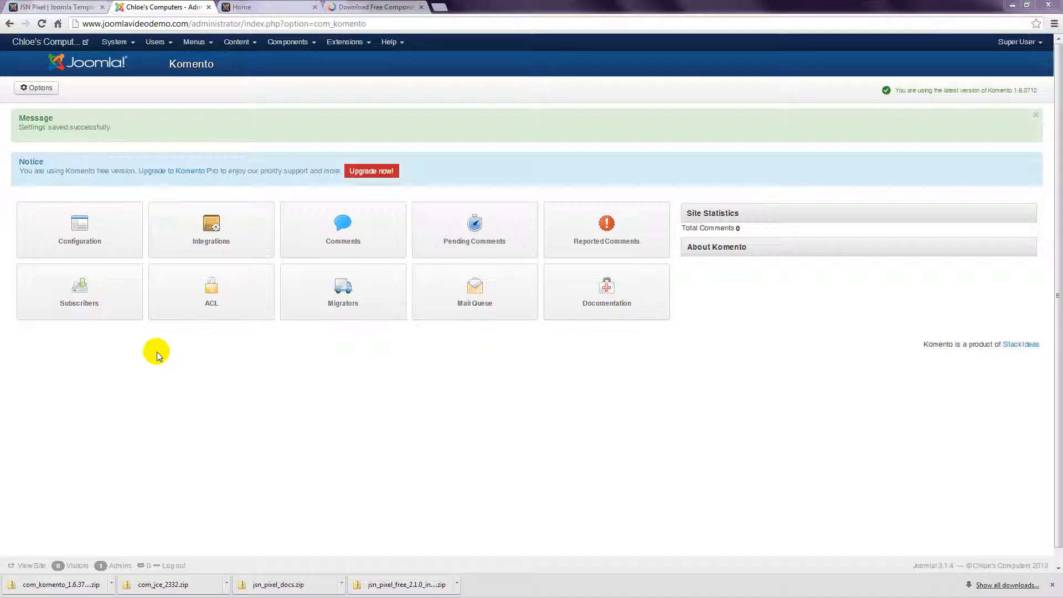
pyautogui.click(376, 7)
pyautogui.click(351, 23)
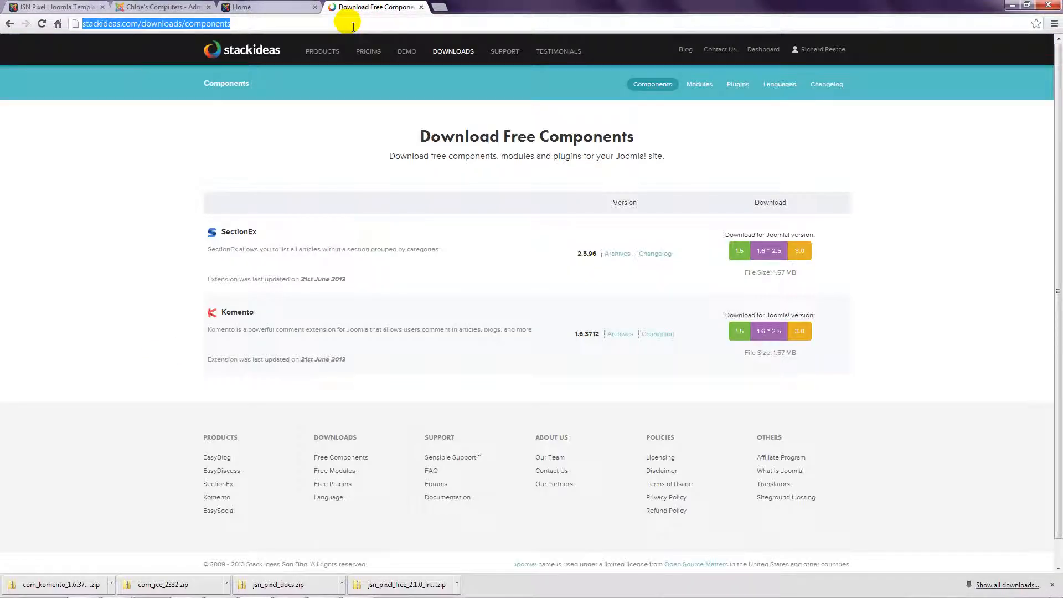
pyautogui.write('www.j')
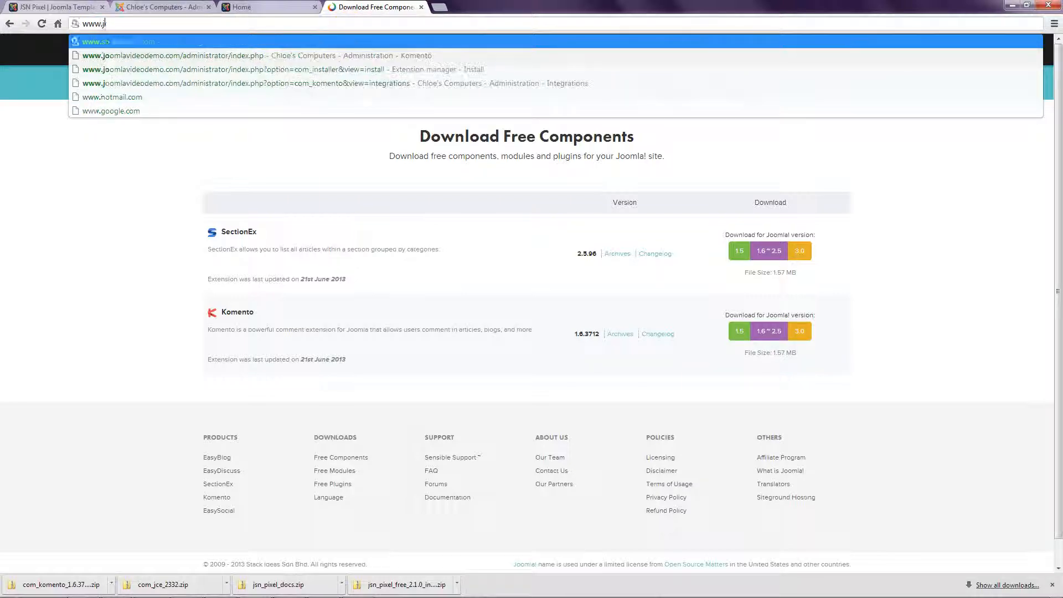
pyautogui.write('oomshaper.com')
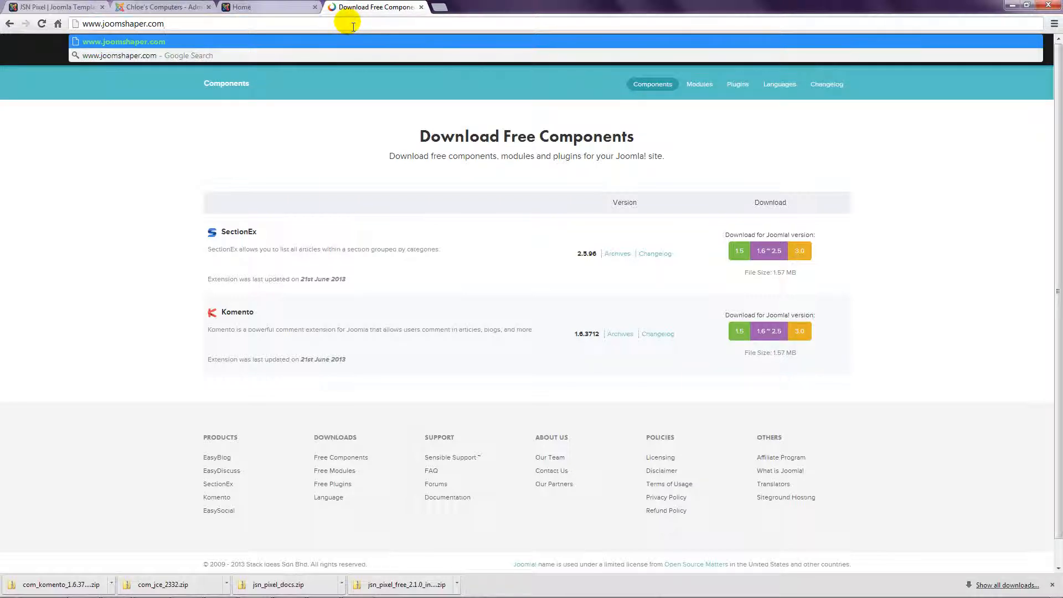
pyautogui.press('Return')
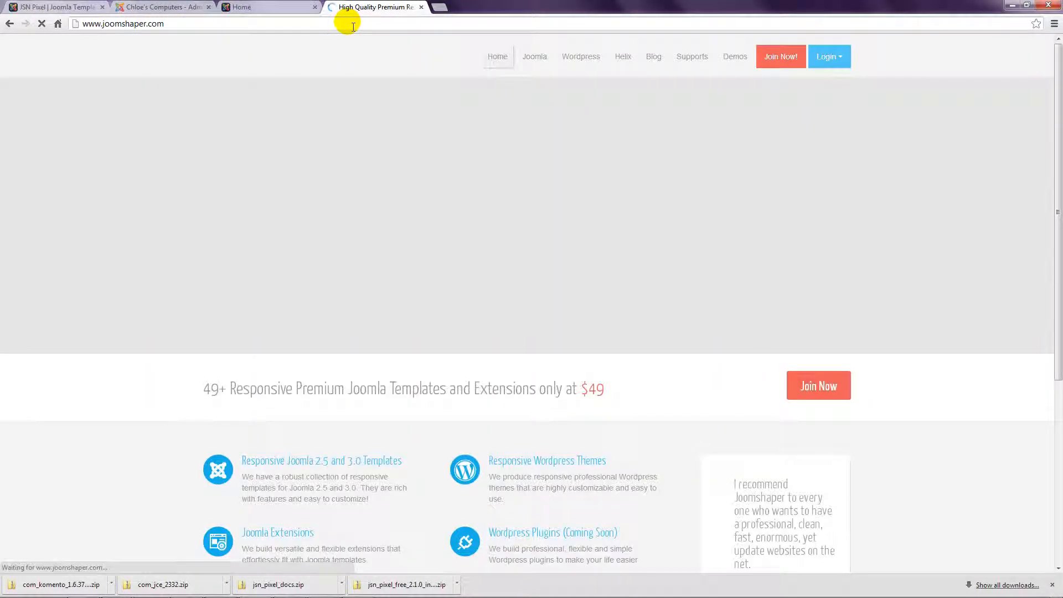
# Step: Open JoomShaper's Joomla Extensions listing and go to its page 2
pyautogui.moveTo(537, 59)
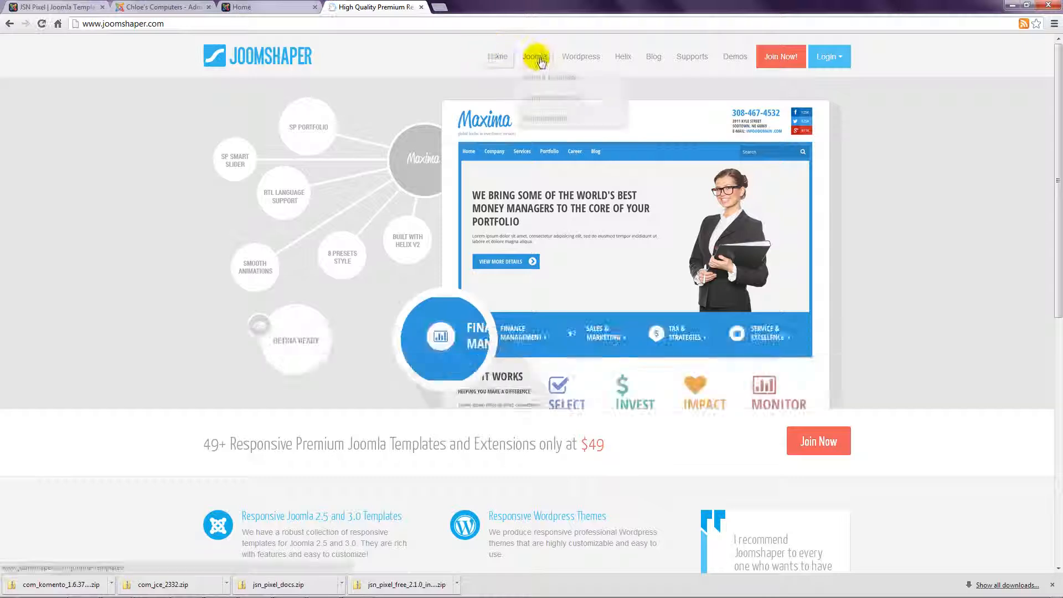
pyautogui.click(540, 102)
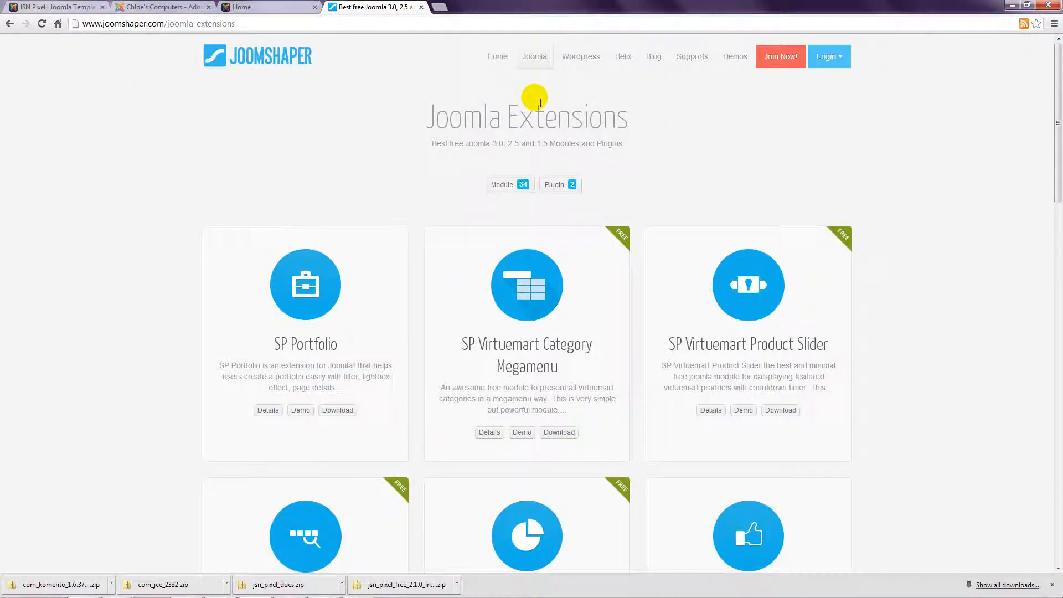
pyautogui.moveTo(1058, 90); pyautogui.dragTo(1058, 374)
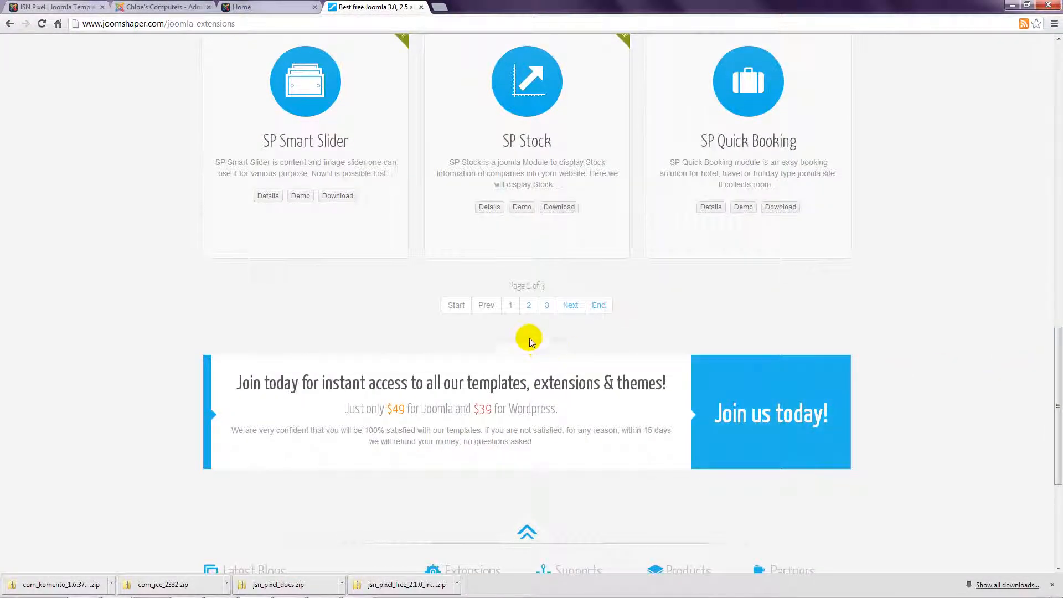
pyautogui.click(529, 308)
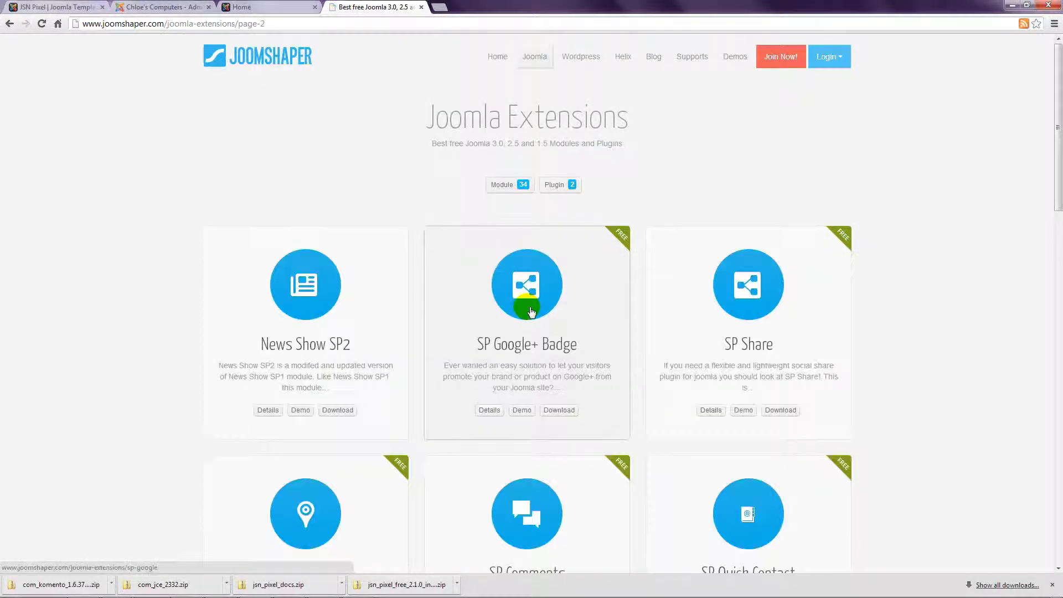
pyautogui.moveTo(1057, 195); pyautogui.dragTo(1057, 235)
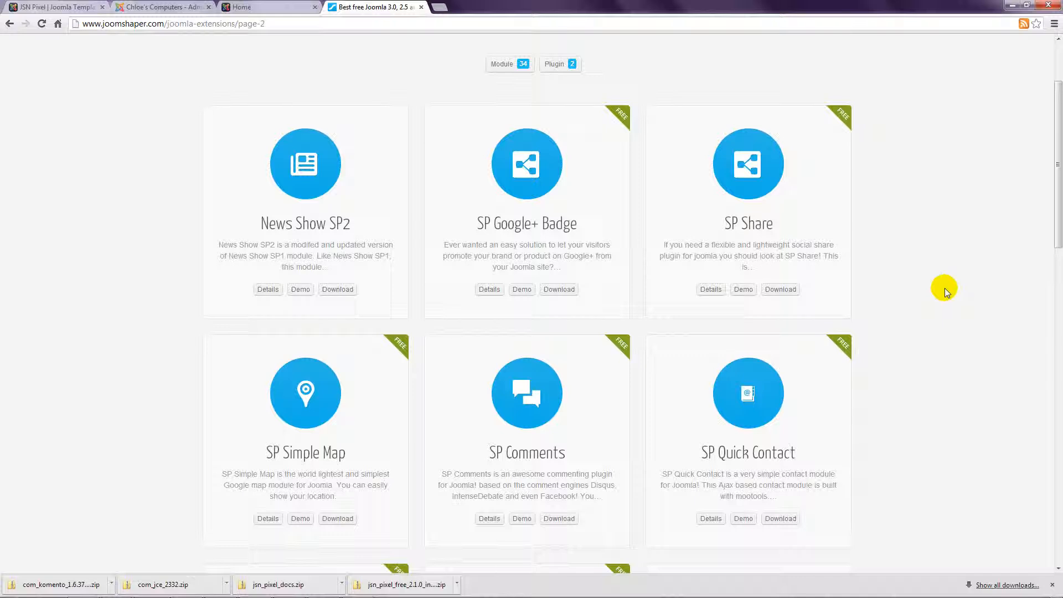
# Step: Download SP Share for Joomla 2.5 & 3.0, then go back to the extensions list
pyautogui.click(790, 295)
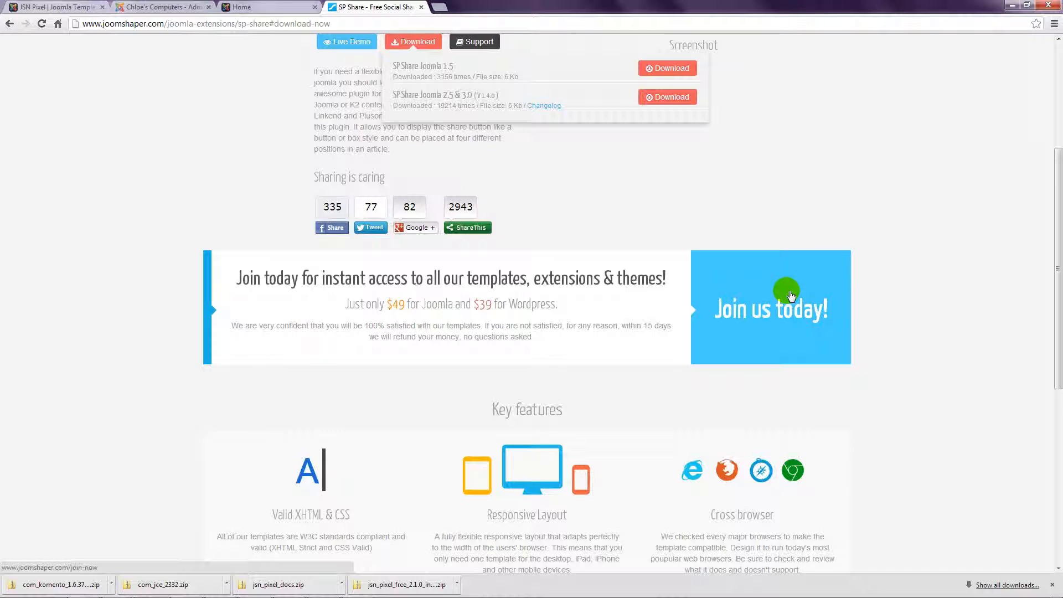
pyautogui.click(669, 98)
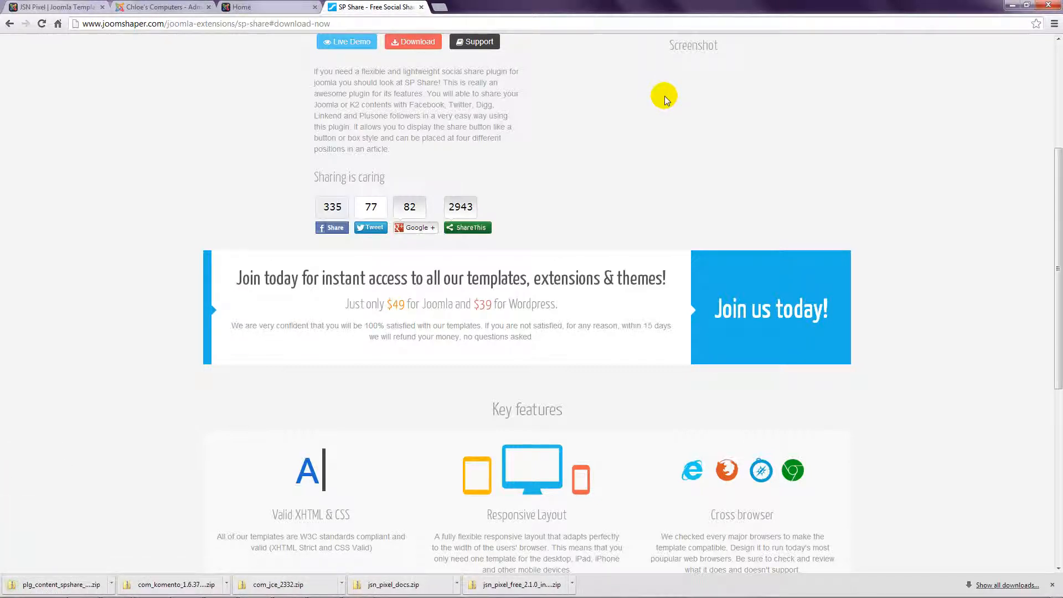
pyautogui.click(10, 23)
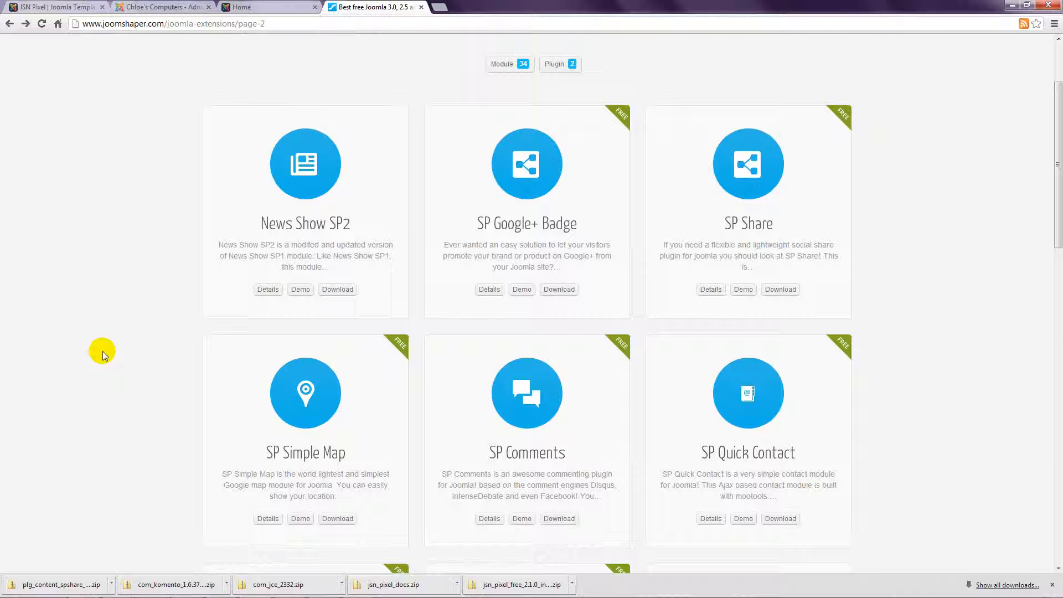
# Step: Download the SP Simple Map Joomla 2.5 & 3.0 package (mod_sp_simple_map….zip) from JoomShaper
pyautogui.click(337, 519)
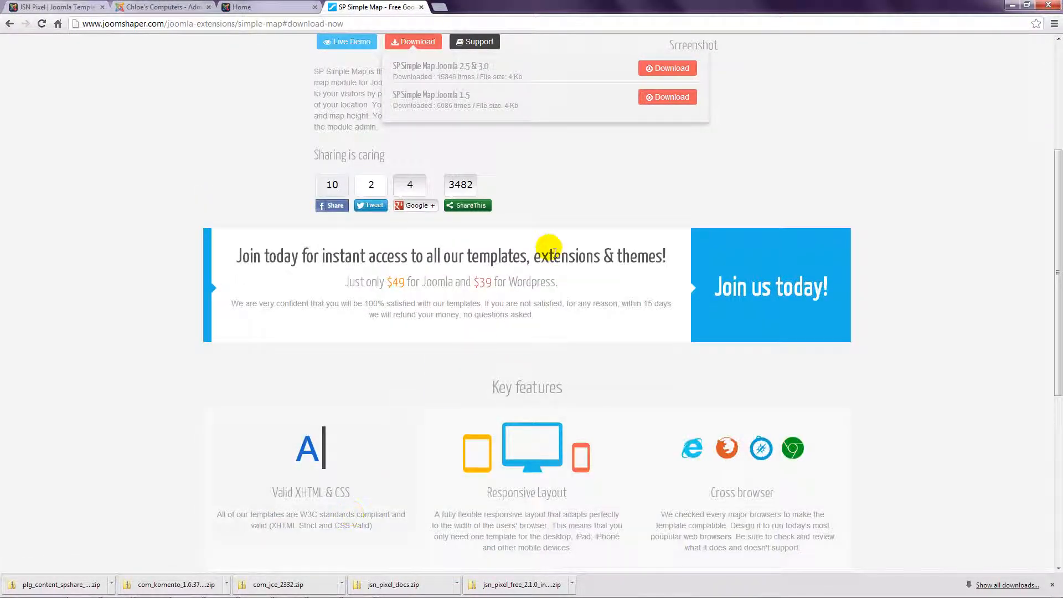
pyautogui.click(666, 72)
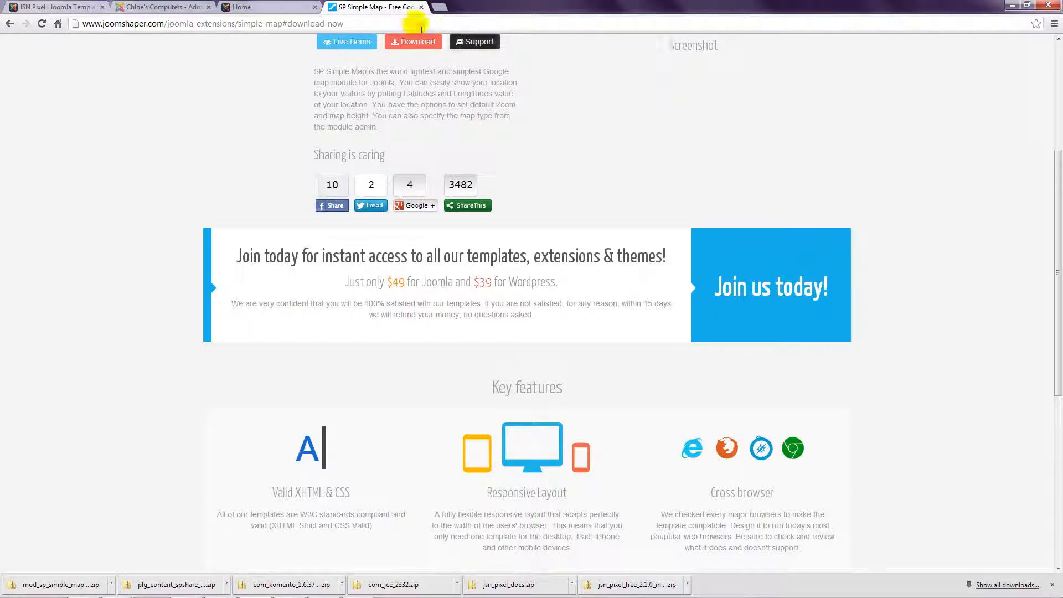
# Step: Upload and install plg_content_spshare_j25_j3.zip through Joomla's Extension Manager
pyautogui.click(165, 6)
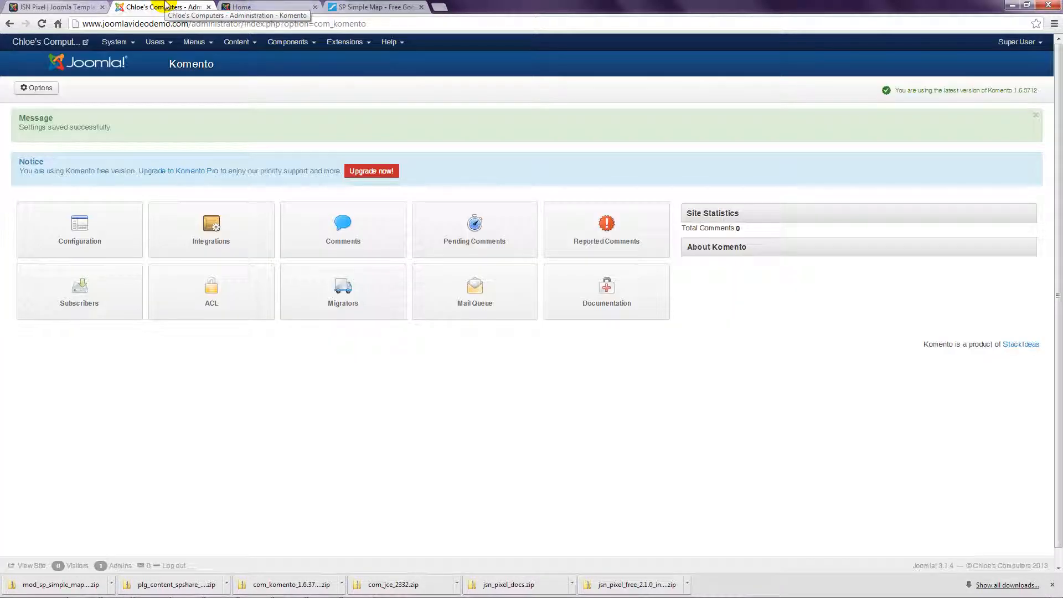
pyautogui.click(344, 41)
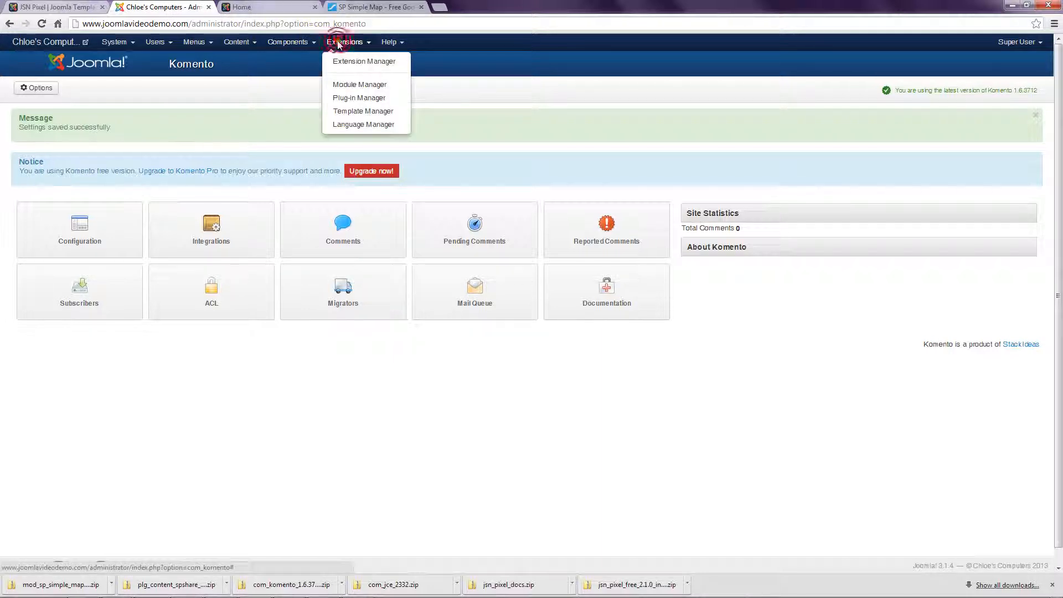
pyautogui.click(348, 62)
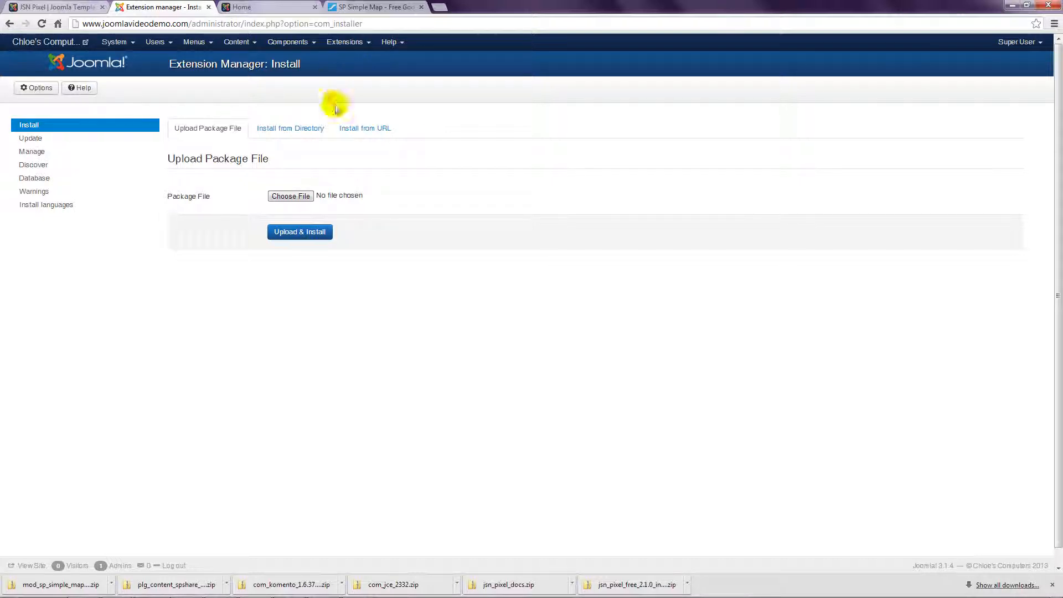
pyautogui.click(288, 195)
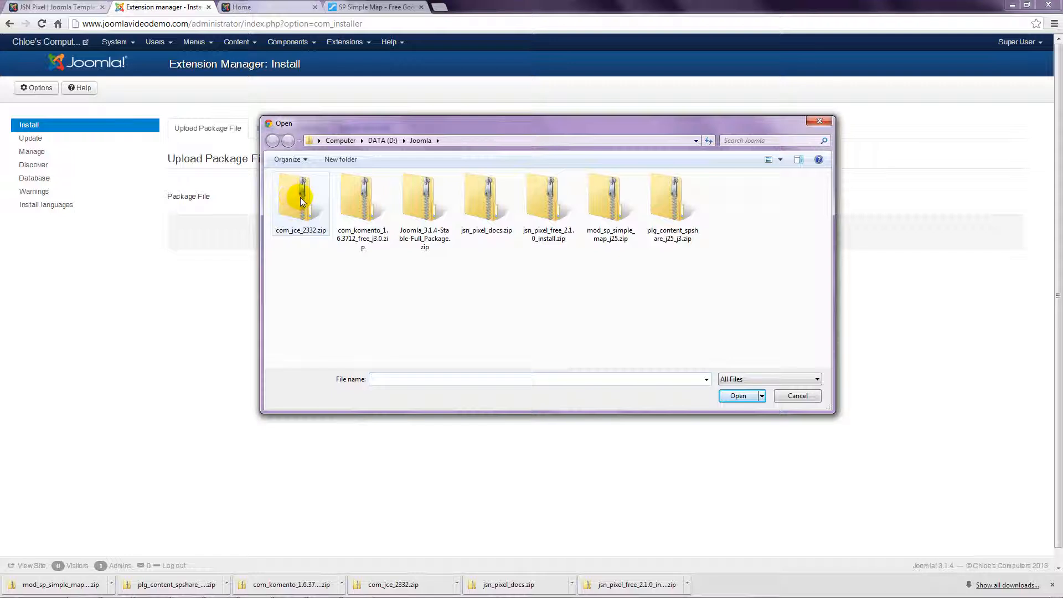
pyautogui.click(667, 202)
pyautogui.click(732, 399)
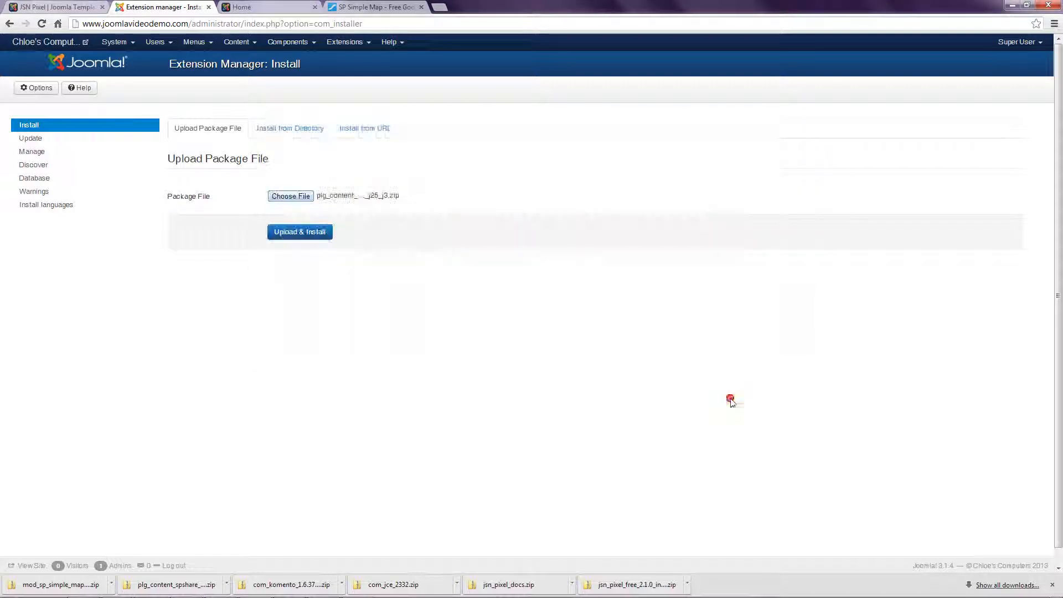
pyautogui.click(321, 235)
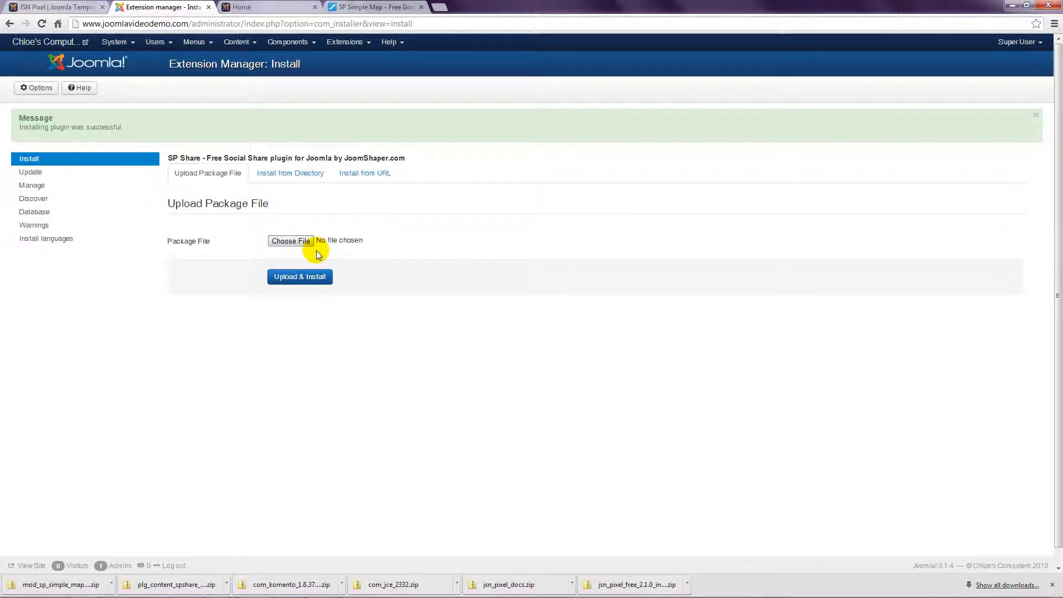
# Step: Upload and install mod_sp_simple_map_j25.zip, then return to JoomShaper's SP Simple Map page
pyautogui.click(307, 242)
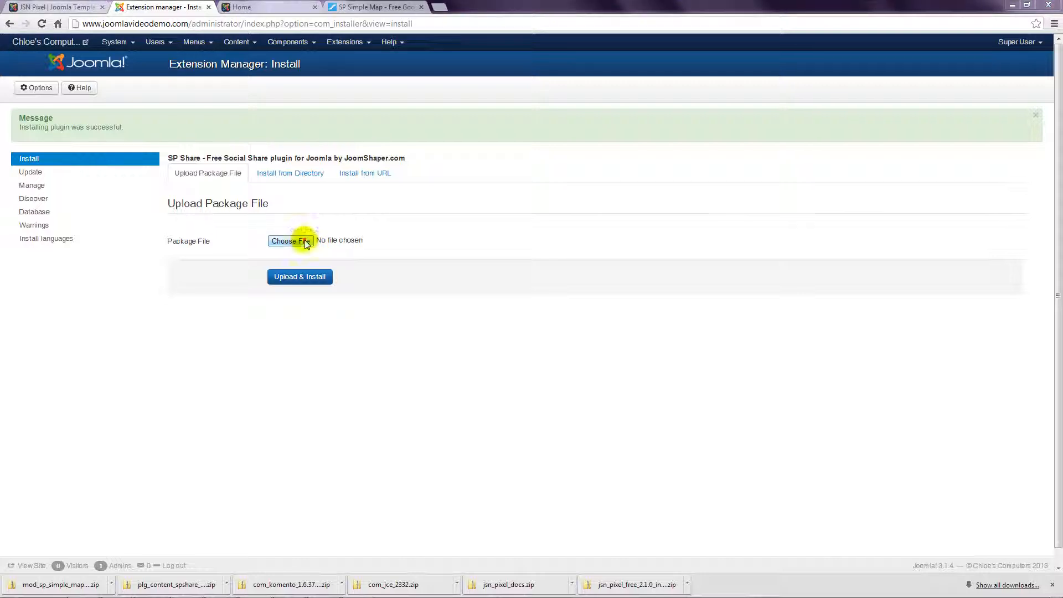
pyautogui.click(591, 228)
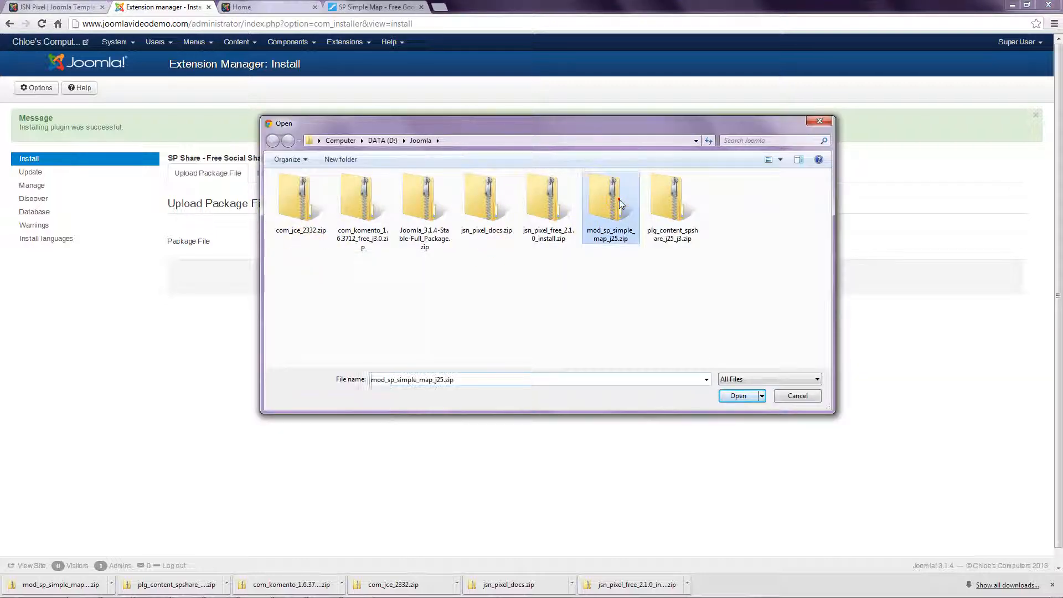
pyautogui.click(734, 395)
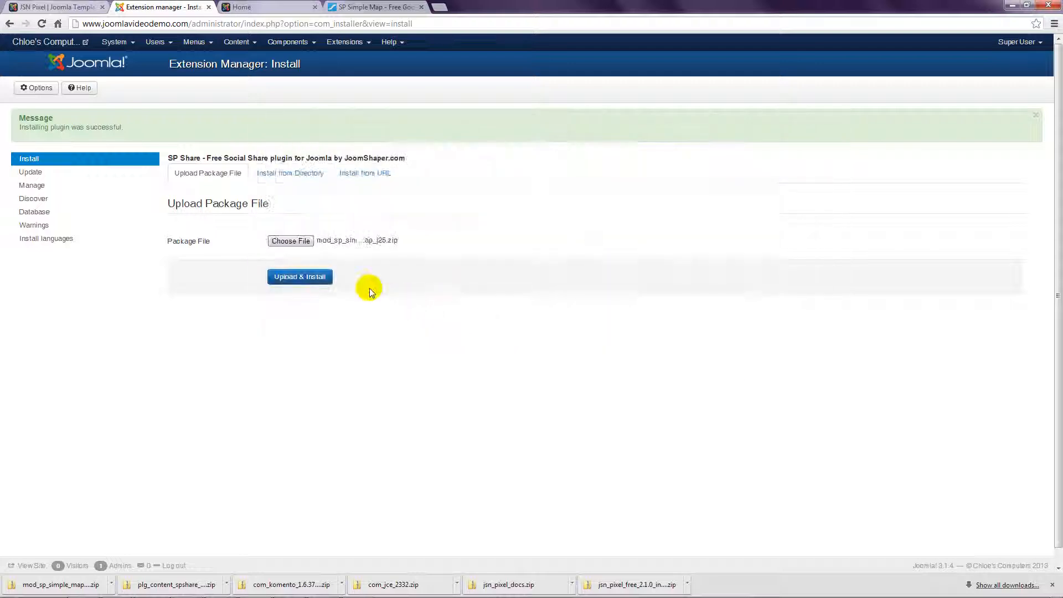
pyautogui.click(320, 278)
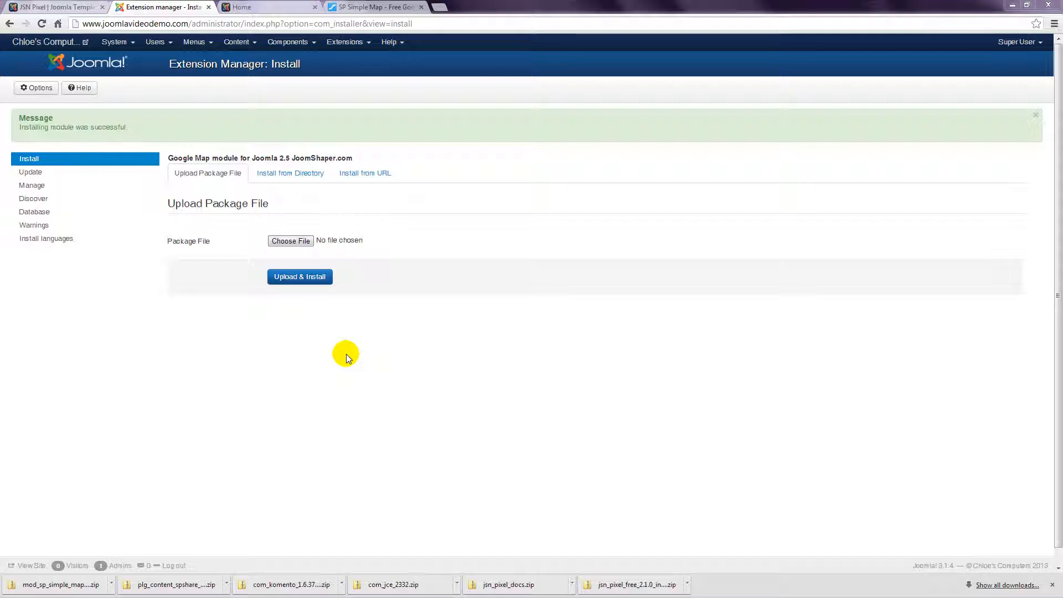
pyautogui.click(381, 6)
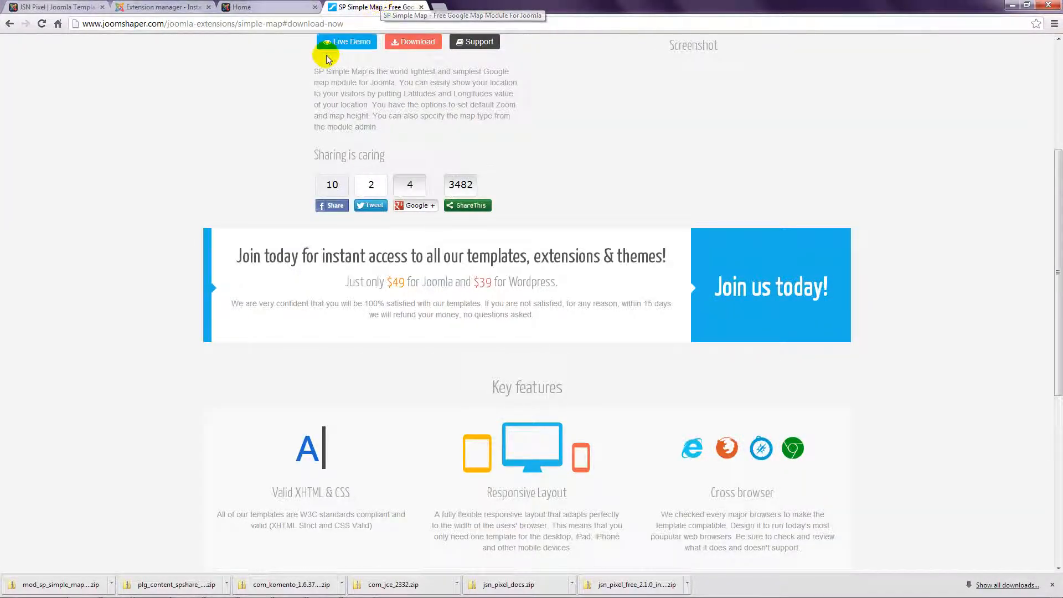
pyautogui.click(334, 25)
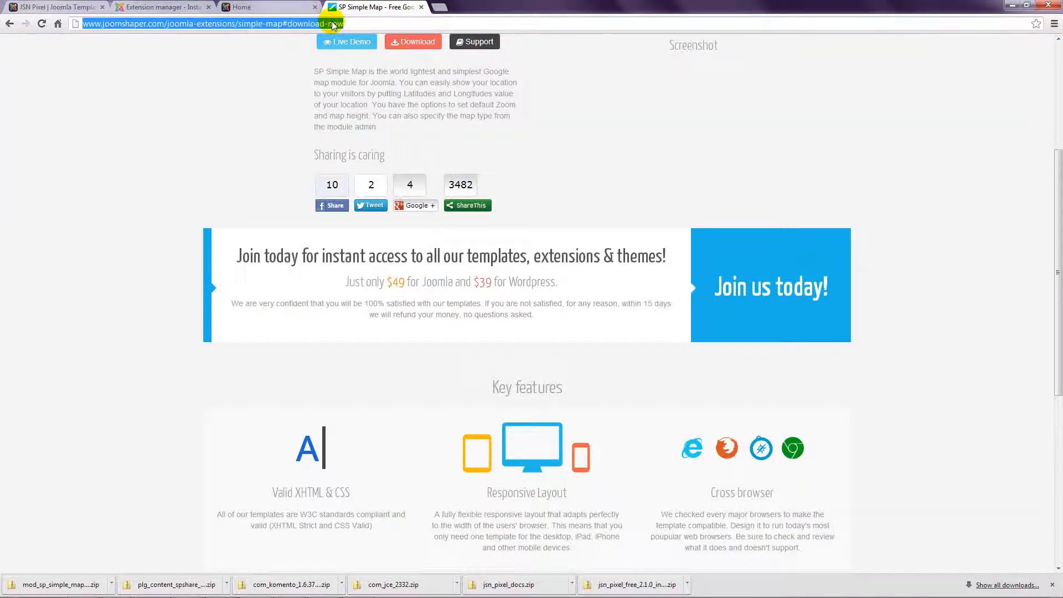
pyautogui.write('www.')
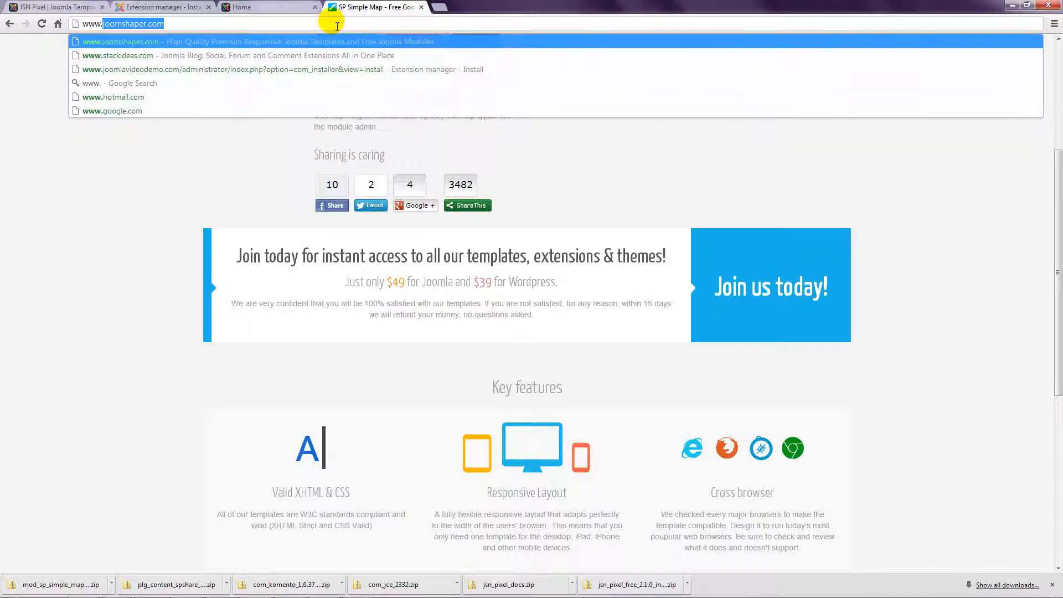
pyautogui.write('yootheme.com')
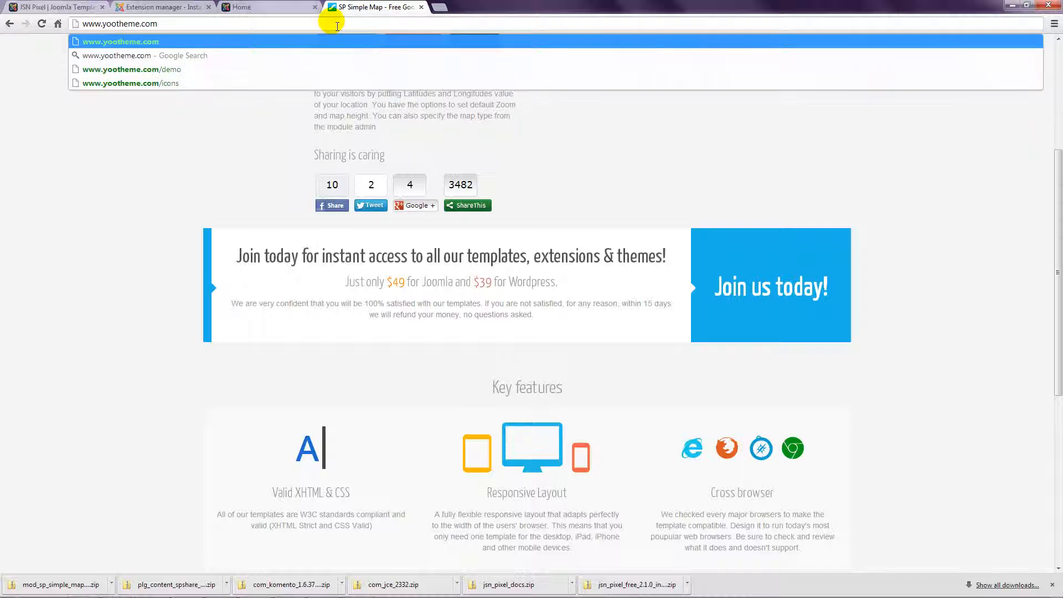
pyautogui.press('Return')
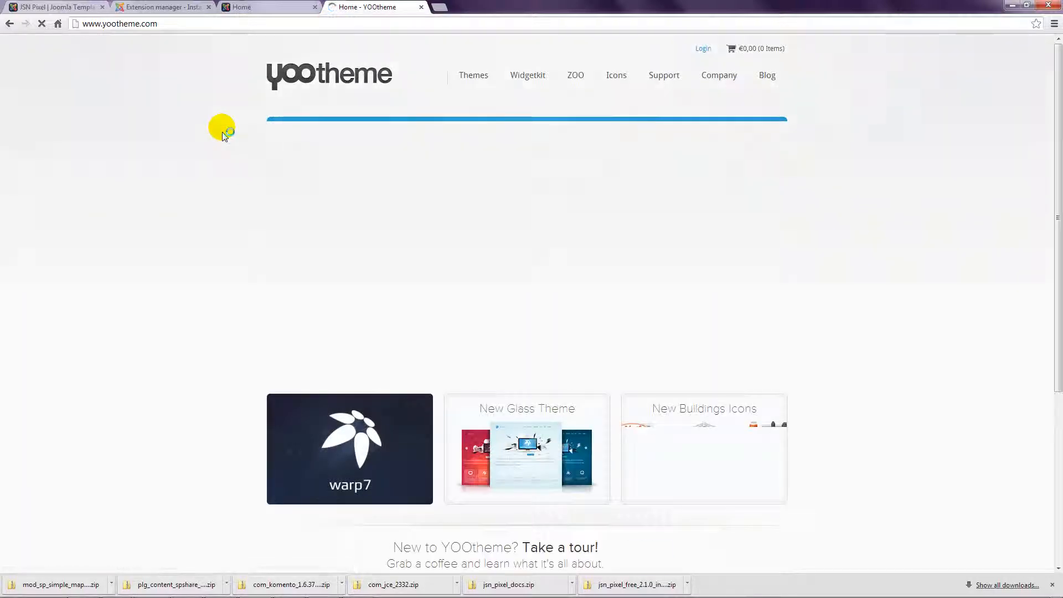
# Step: Download the free Widgetkit Lite Joomla 2.5/3.1 package, widgetkit_lite_j25.zip, from YOOtheme
pyautogui.click(528, 76)
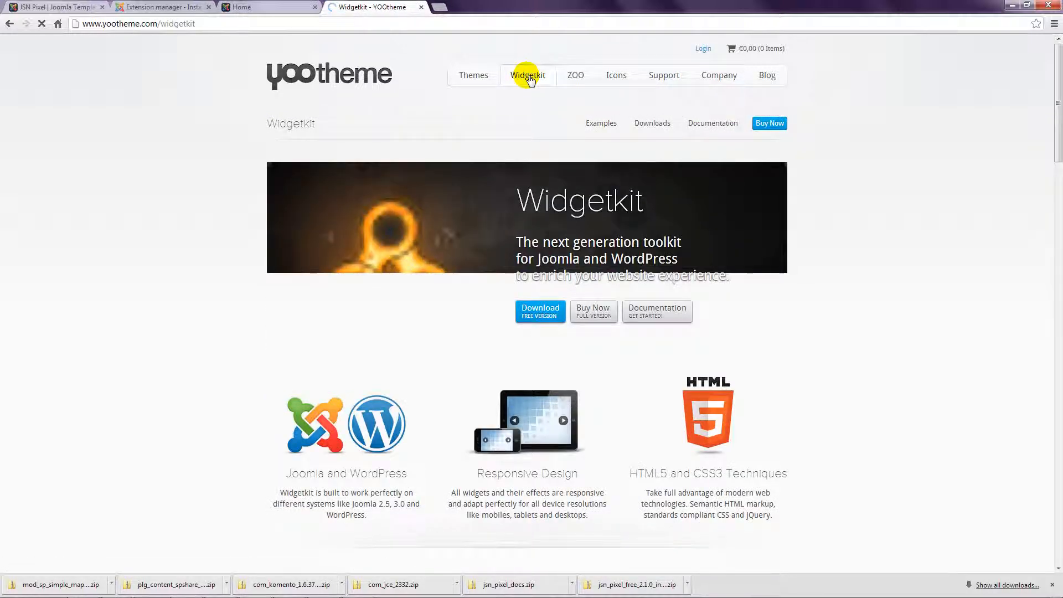
pyautogui.click(536, 314)
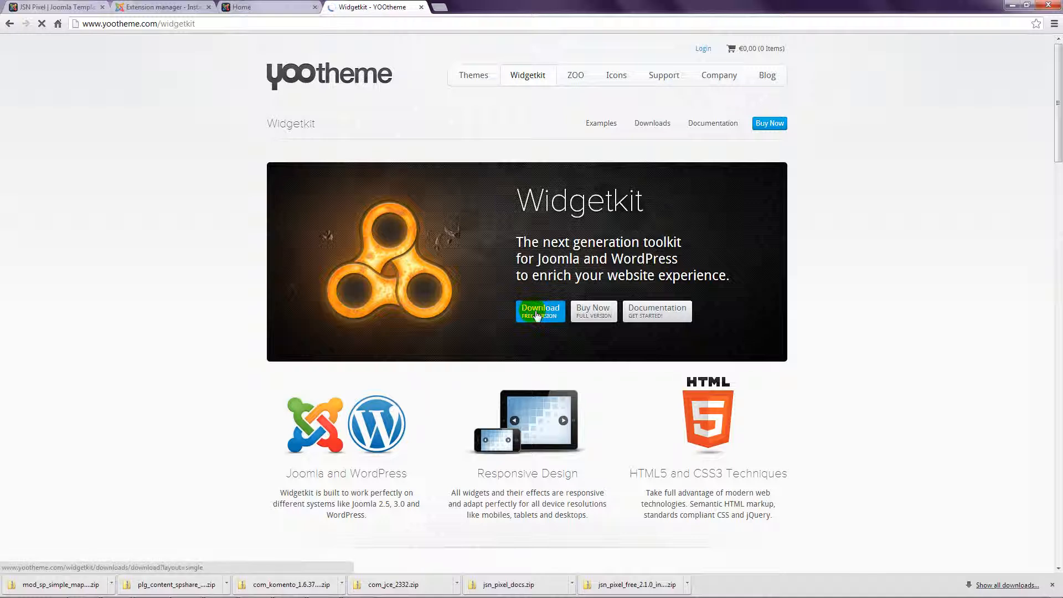
pyautogui.click(535, 314)
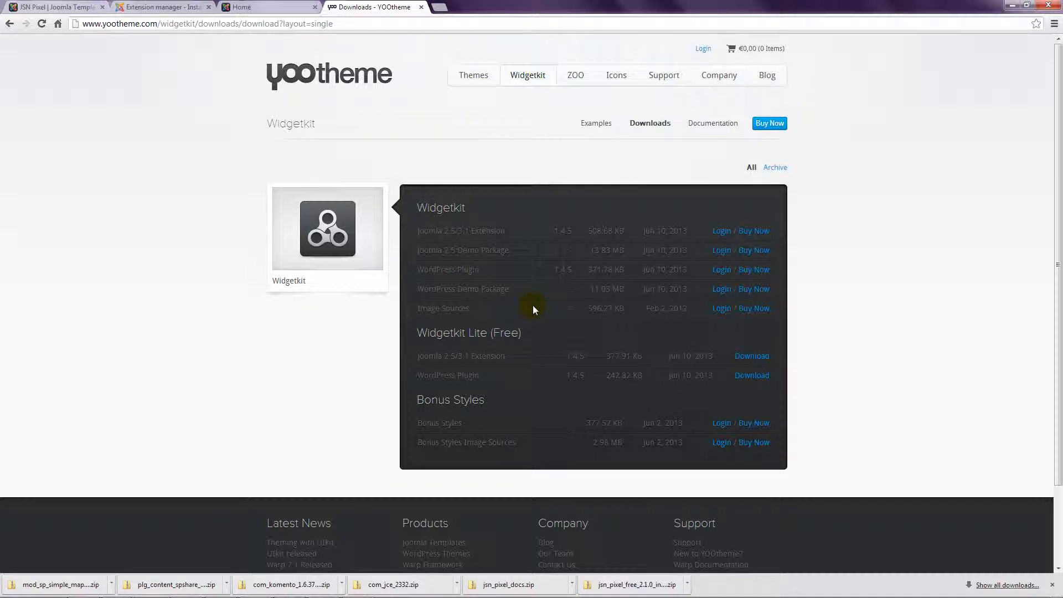
pyautogui.click(754, 357)
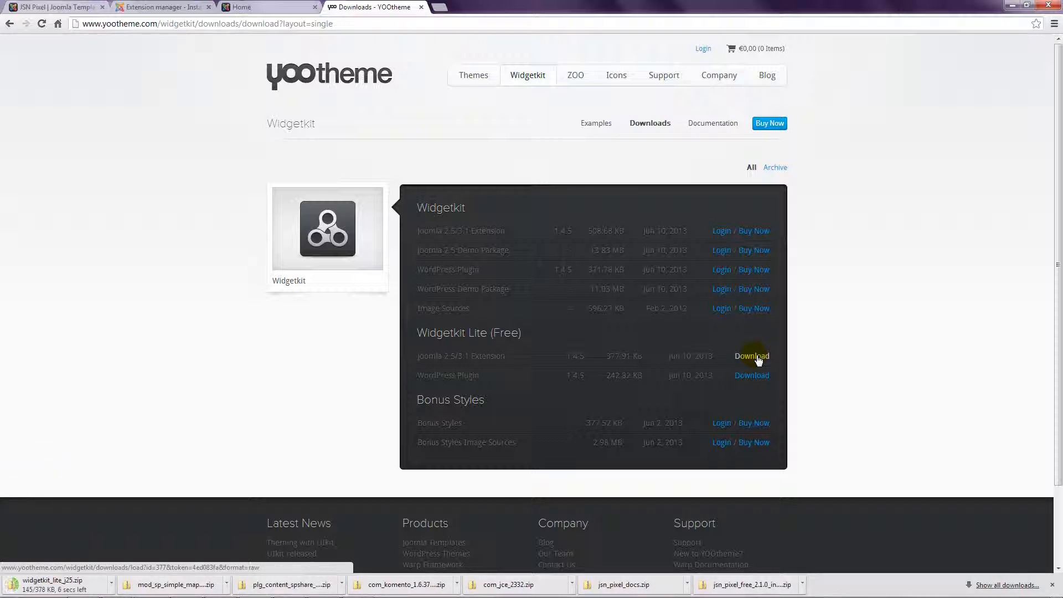
pyautogui.click(166, 6)
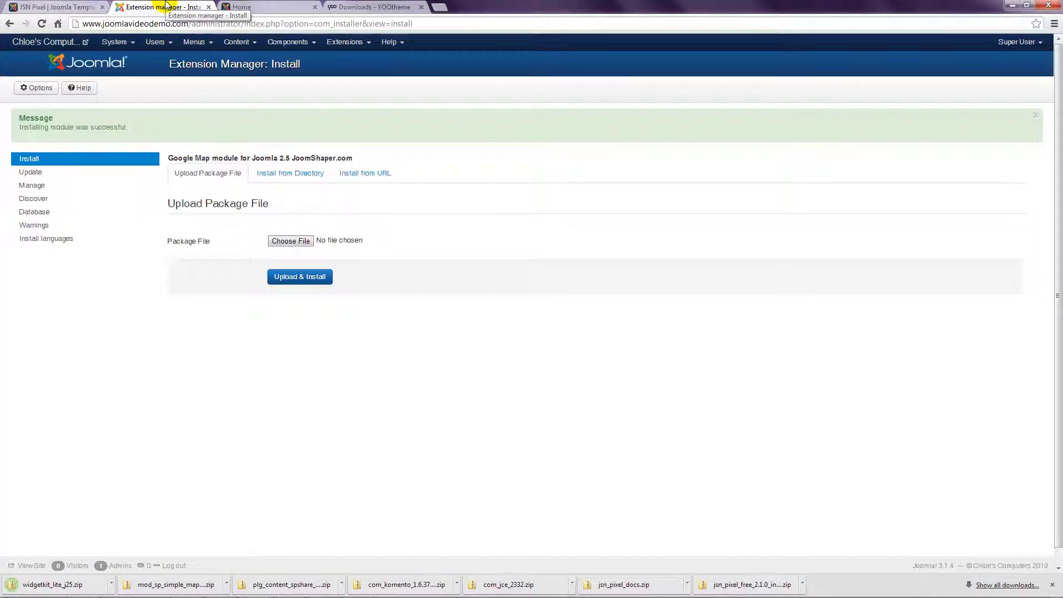
# Step: Select widgetkit_lite_j25.zip in the Extension Manager and start its upload and install
pyautogui.click(350, 47)
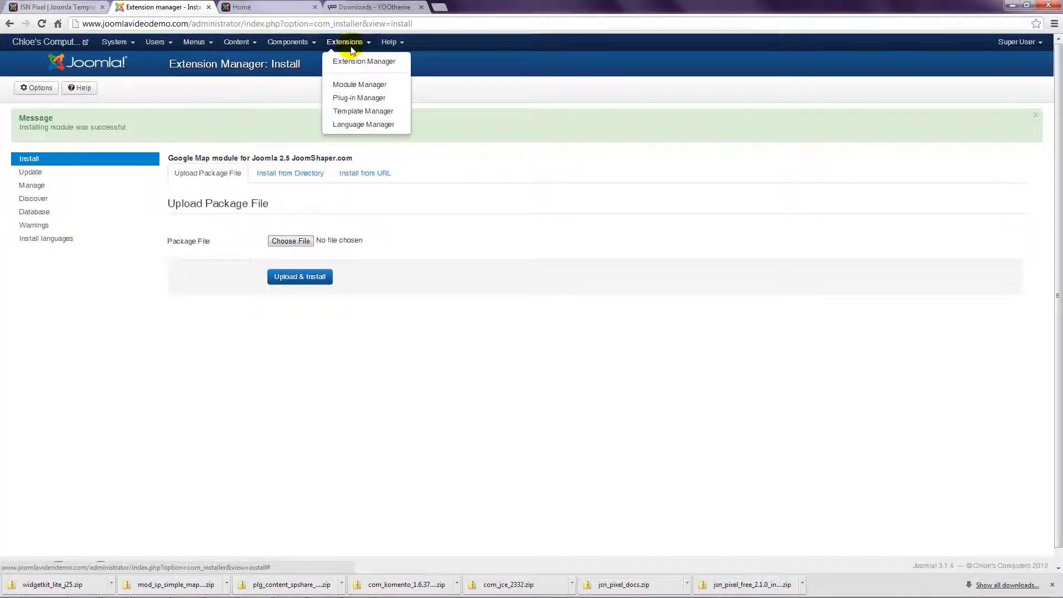
pyautogui.click(352, 62)
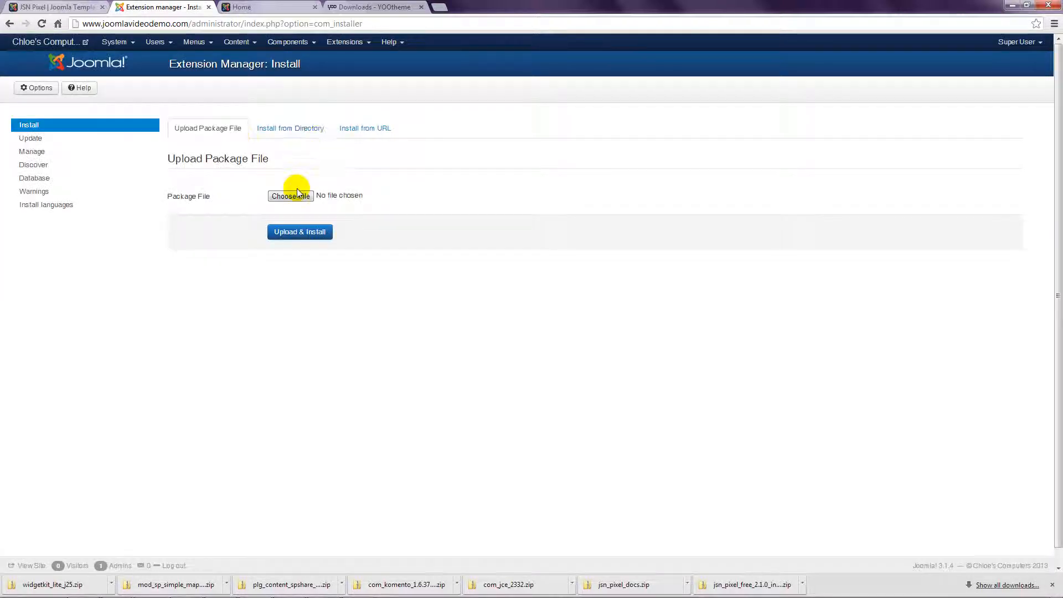
pyautogui.click(293, 194)
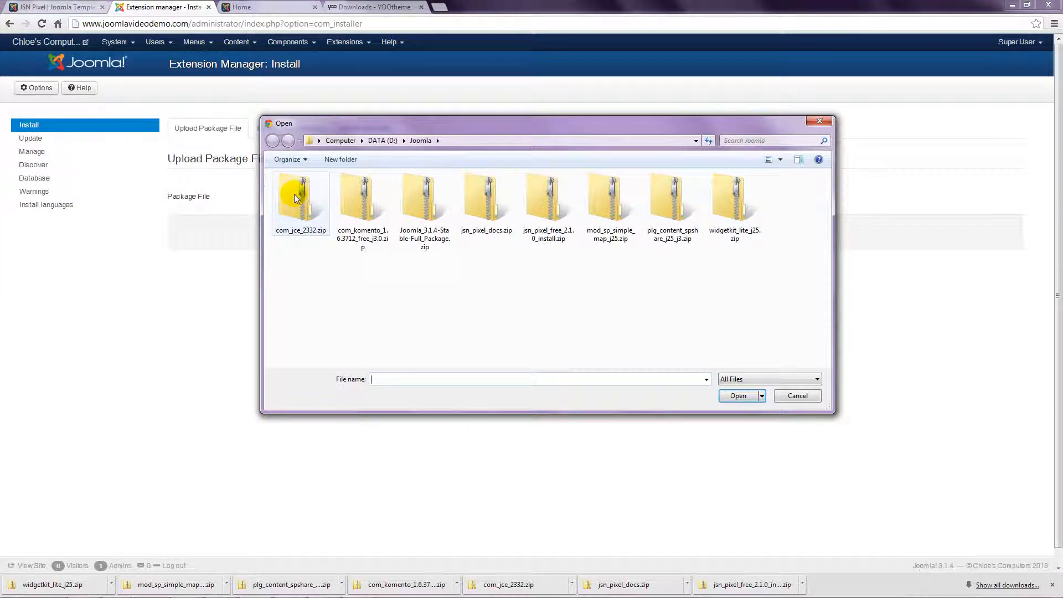
pyautogui.click(731, 197)
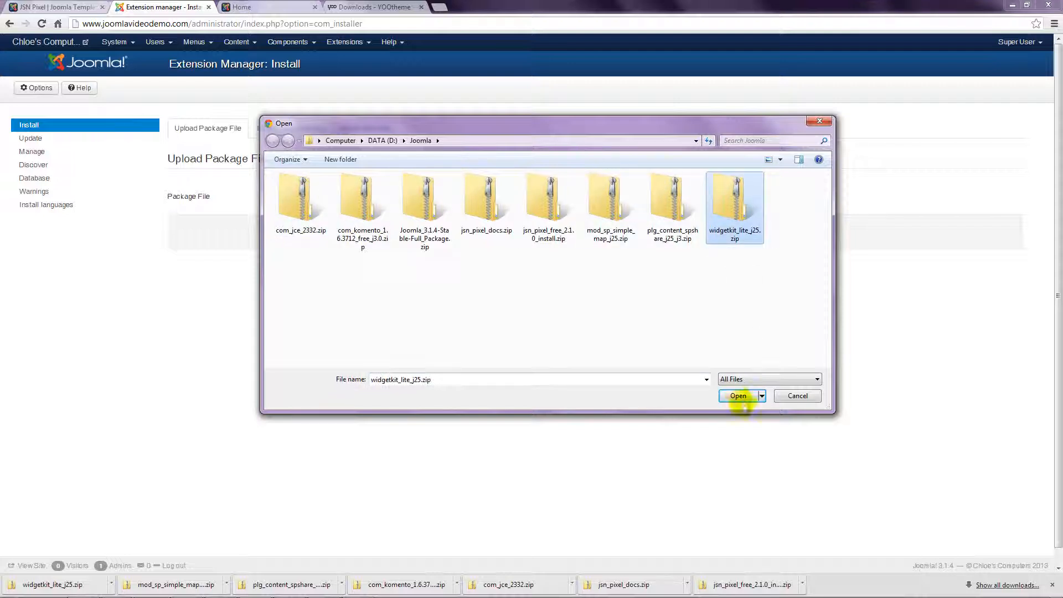
pyautogui.click(738, 396)
pyautogui.click(310, 232)
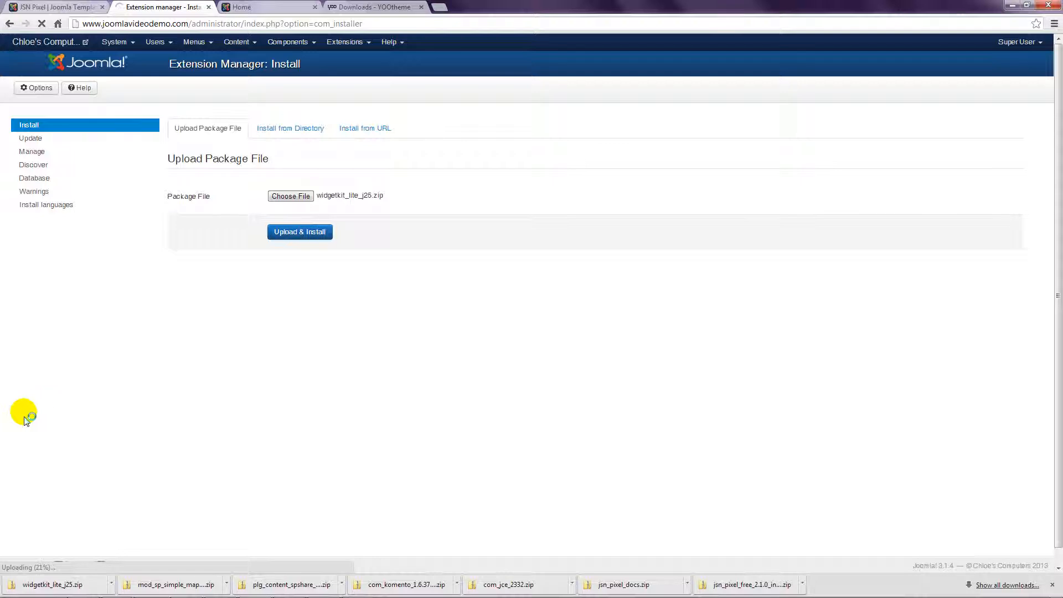